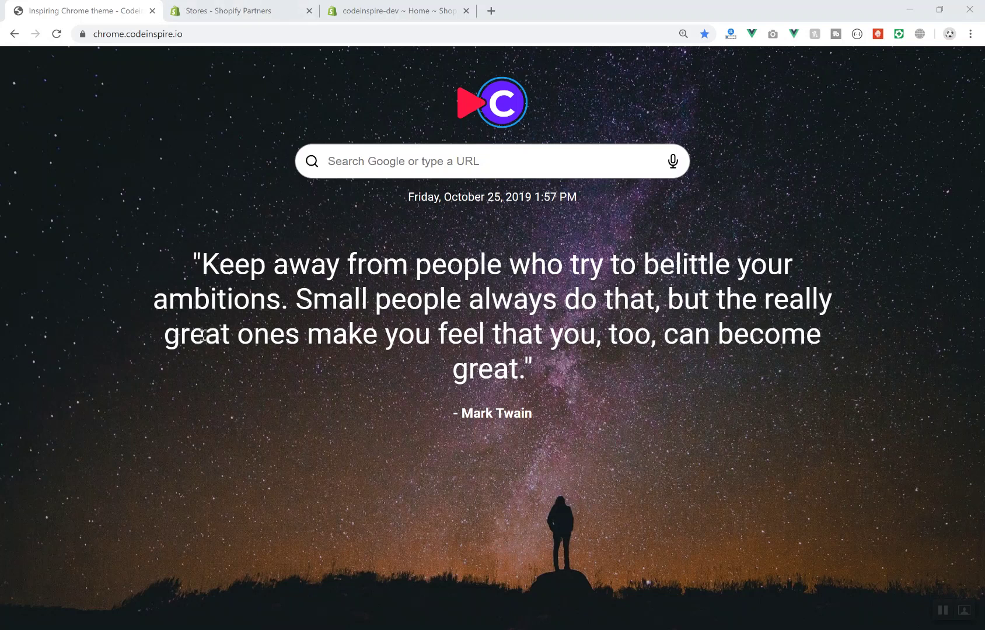
Step: Scroll through the Partners store list and switch to the codeinspire-dev store admin tab
left_click(222, 12)
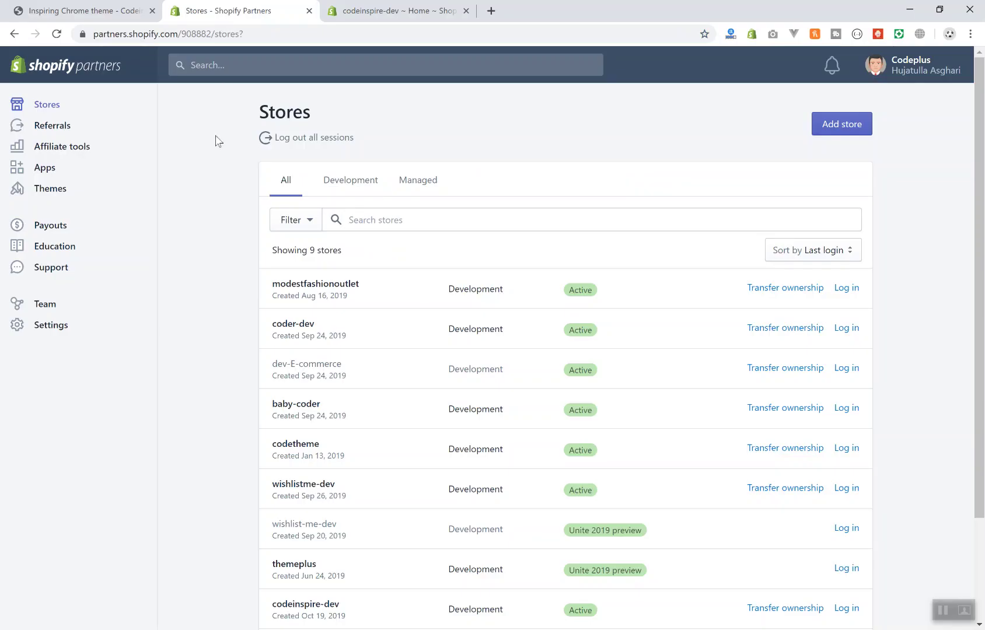
scroll(217, 280, "down", 3)
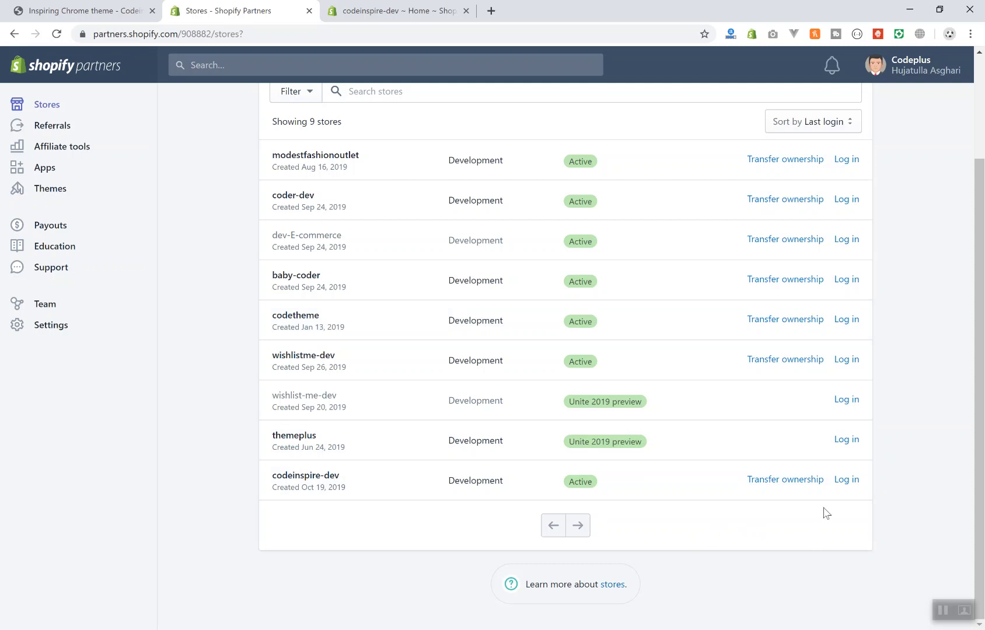
left_click(414, 11)
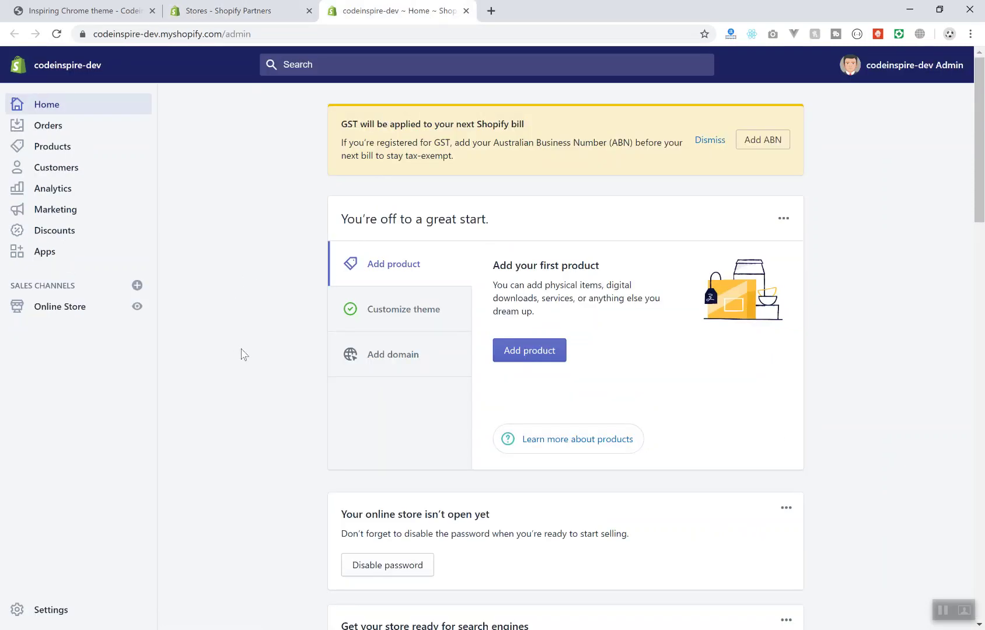
Step: Go to Products and open the Add product form for a new product
left_click(58, 149)
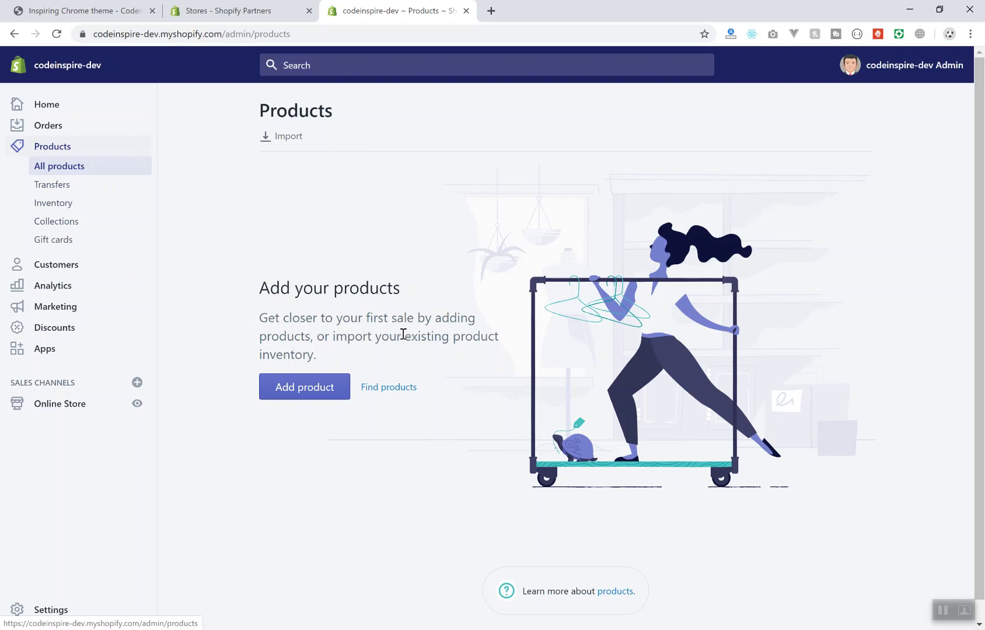
left_click(311, 387)
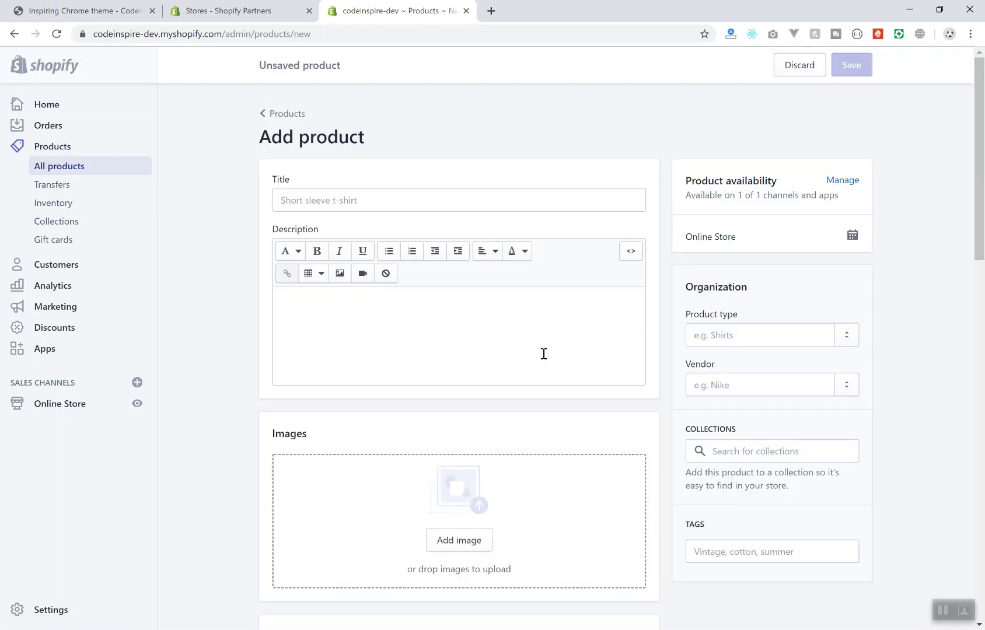
left_click(263, 113)
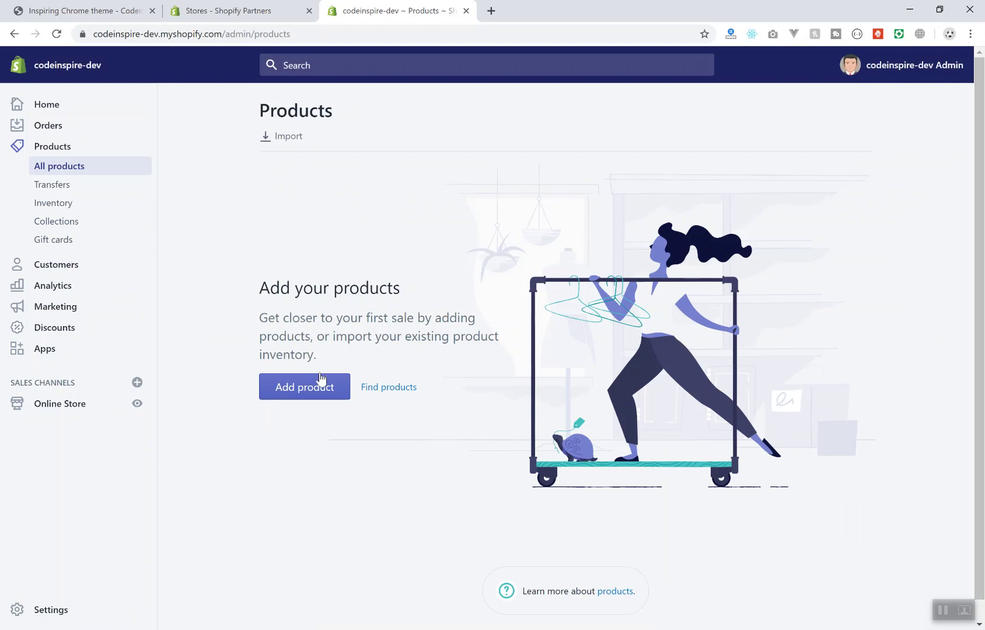
left_click(303, 390)
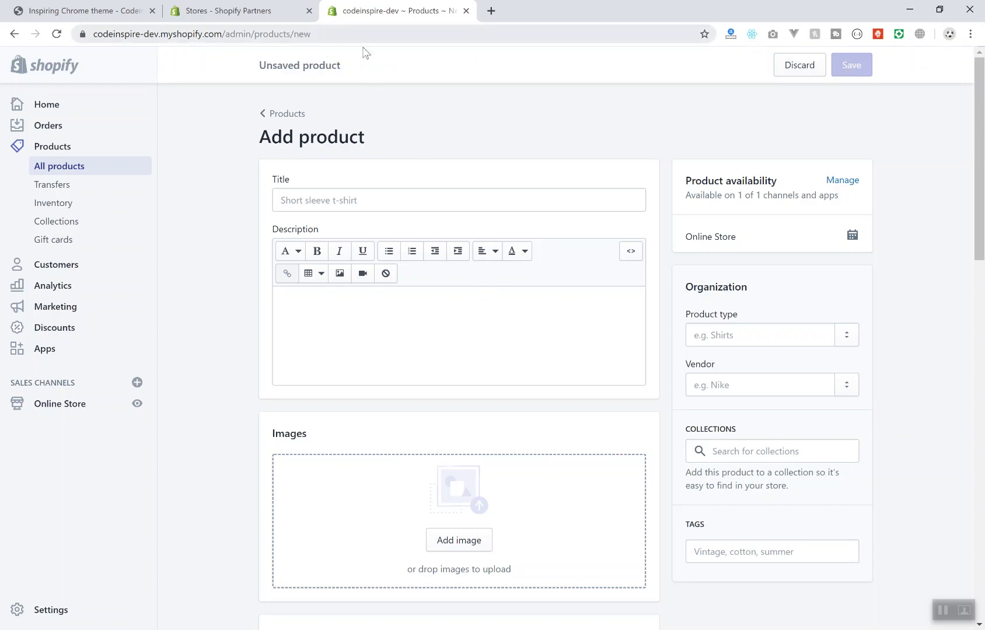
left_click(366, 195)
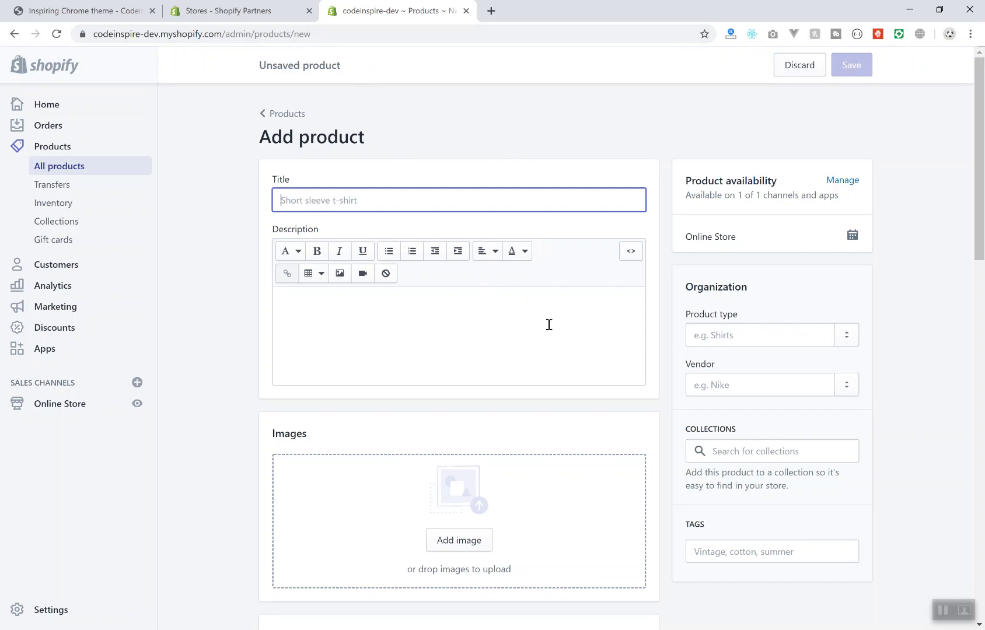
Step: Upload 001.jpg as the product's image, then return to the empty Title field
scroll(679, 366, "down", 1)
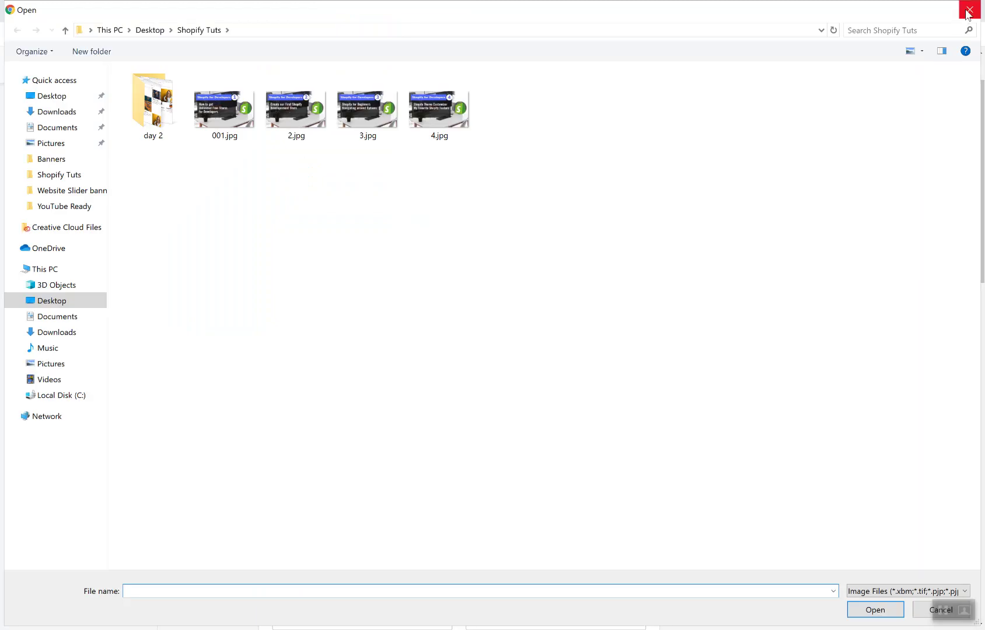
double_click(218, 111)
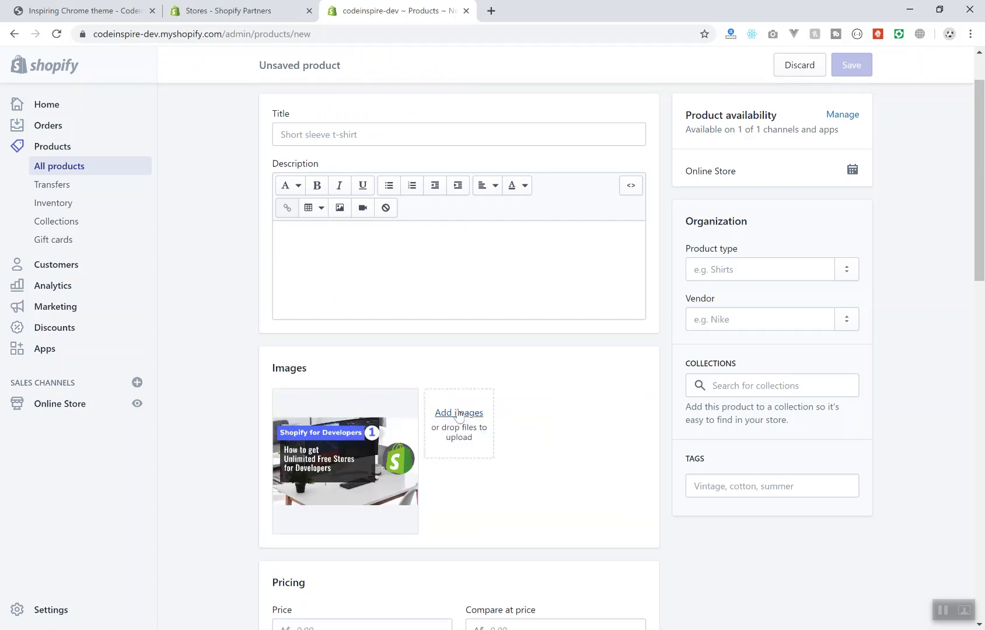
scroll(465, 194, "up", 1)
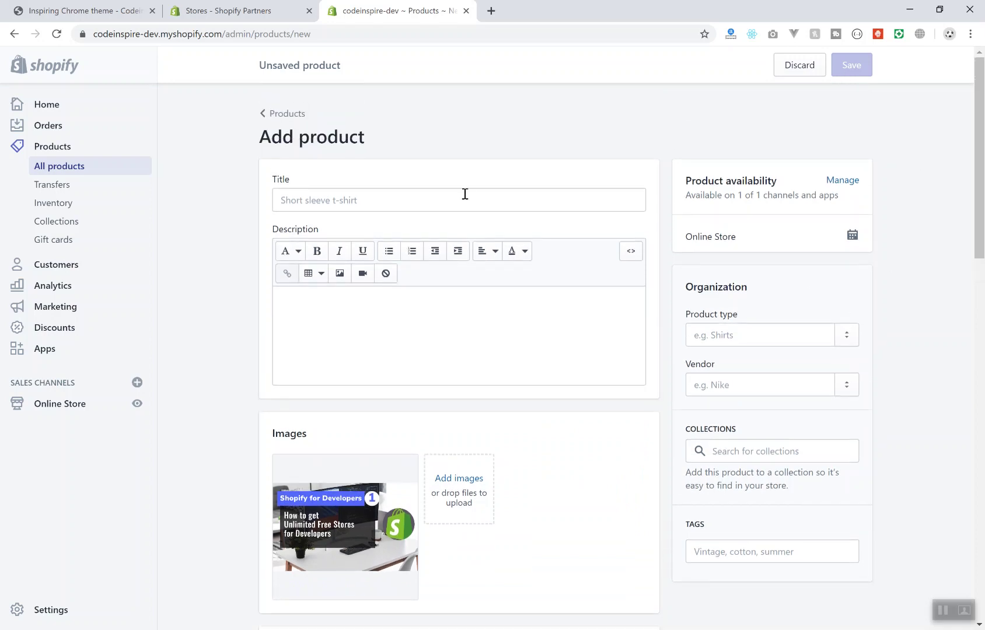
left_click(463, 191)
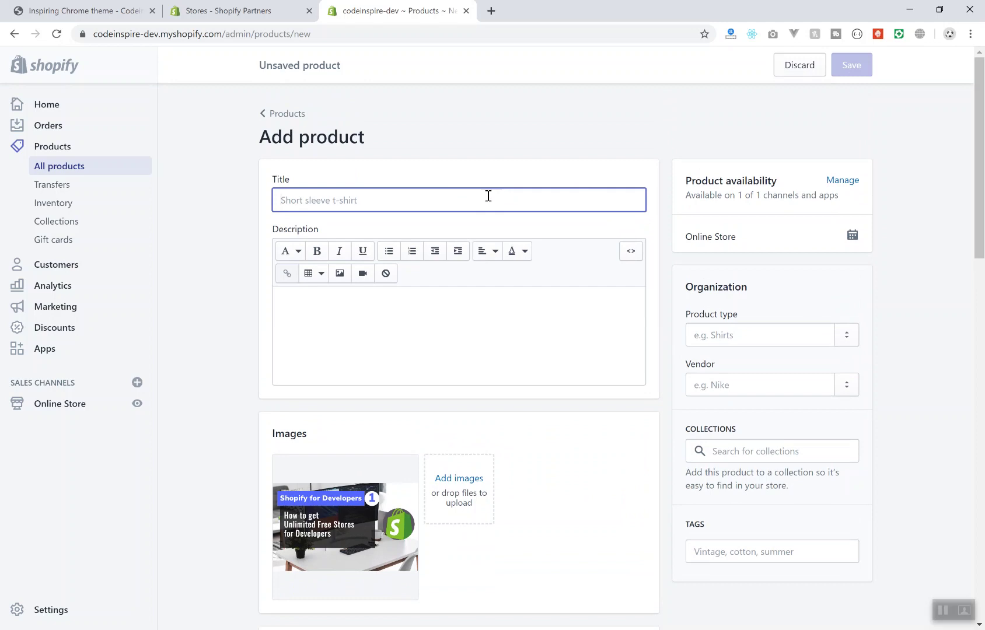
Step: Title the product 'Test product' and save it
type("Test product")
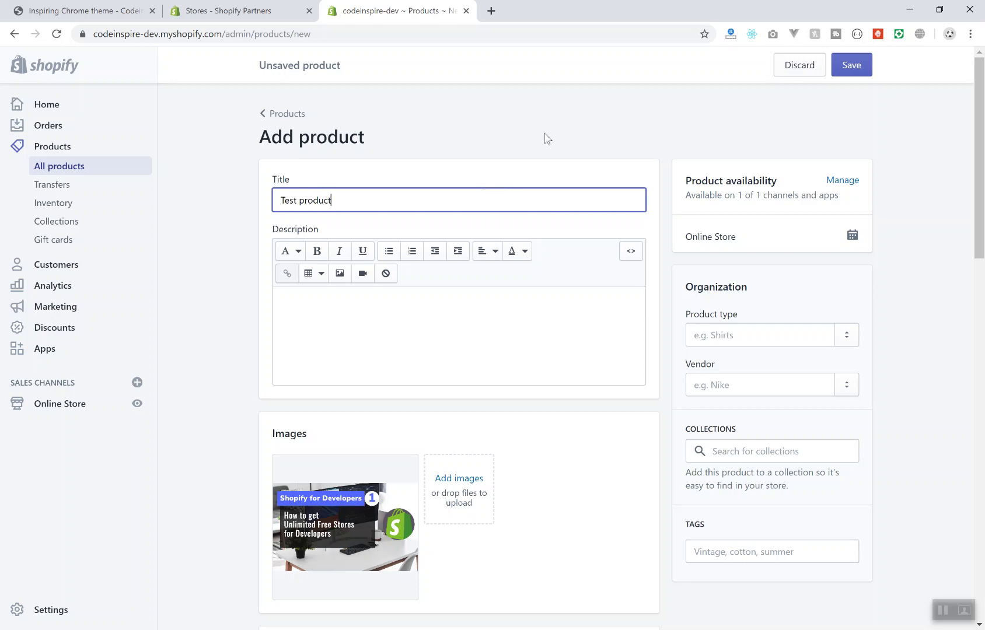
left_click(851, 66)
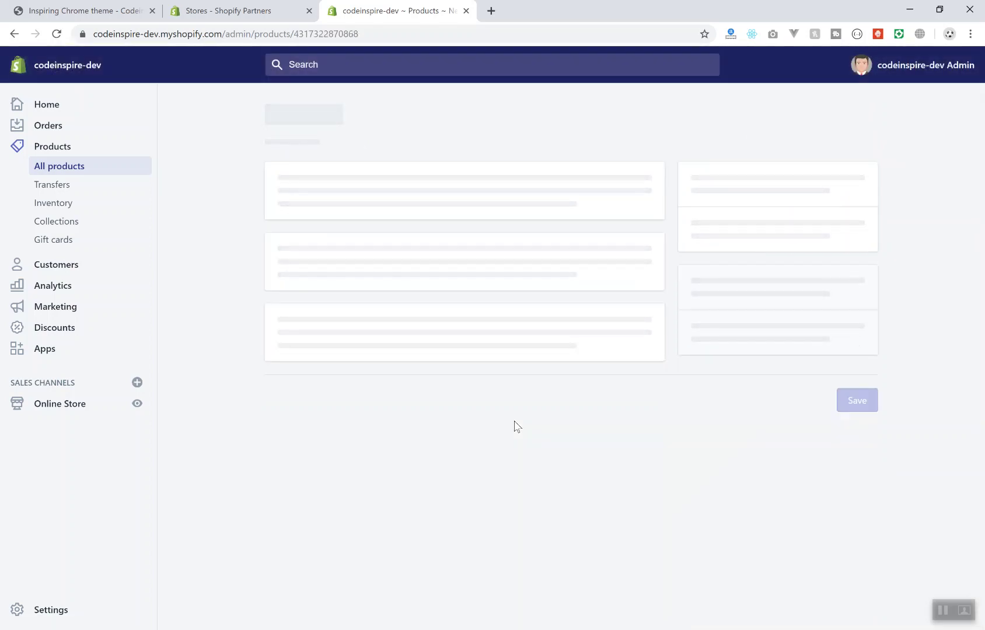
Step: Confirm codeinspire-dev as vendor and show the collections list with Home page checked
scroll(467, 344, "down", 2)
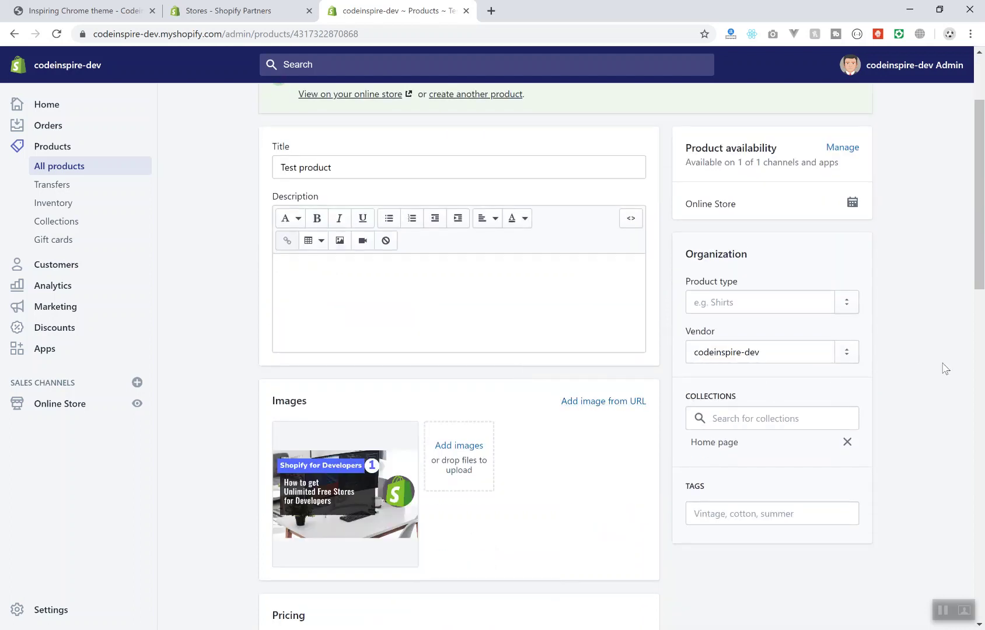
scroll(739, 307, "up", 1)
left_click(739, 370)
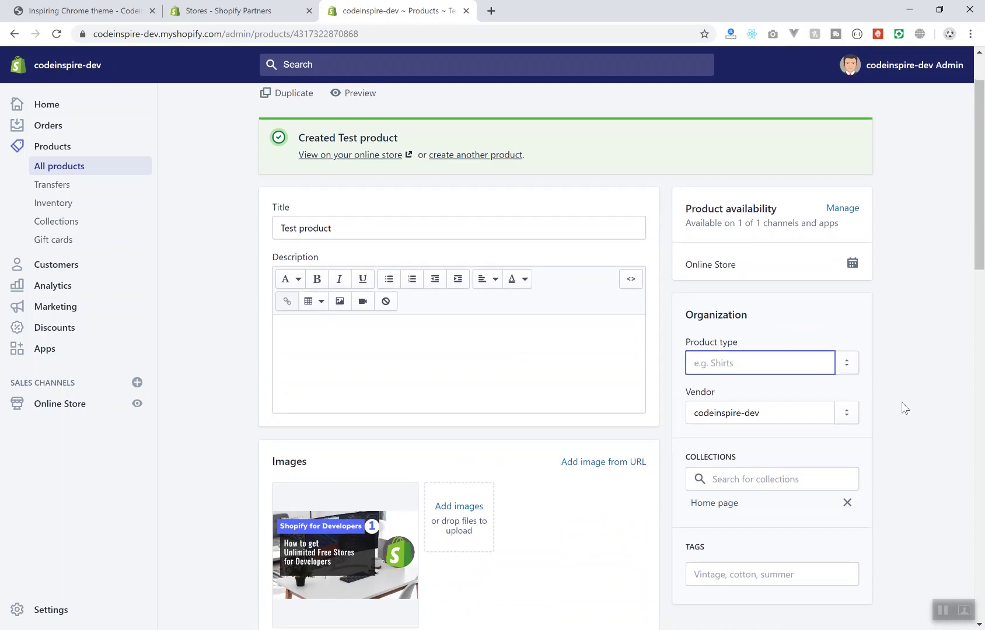
scroll(902, 402, "down", 2)
left_click(757, 287)
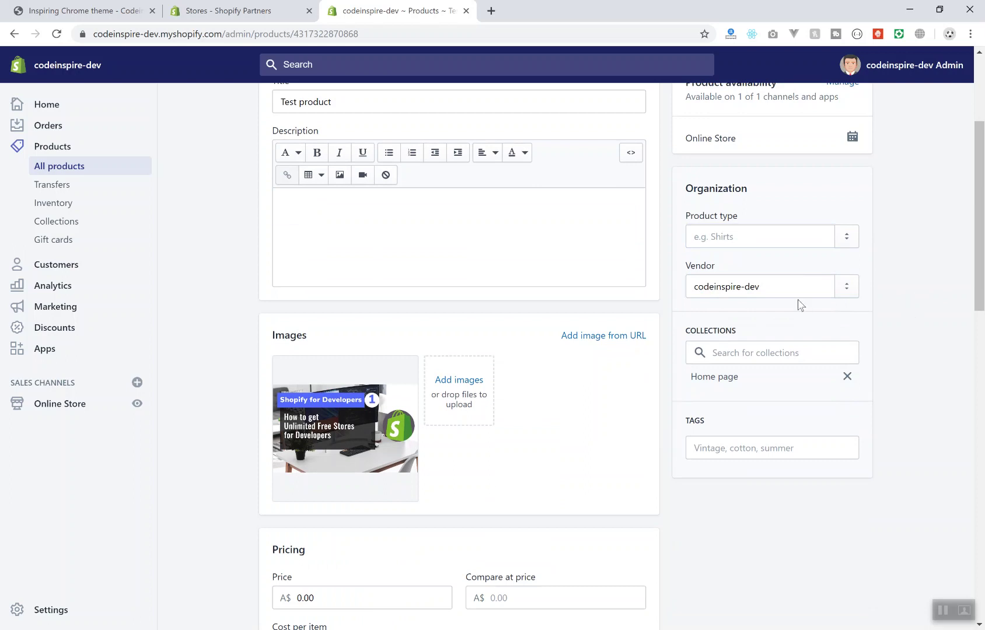
left_click(722, 283)
left_click(716, 285)
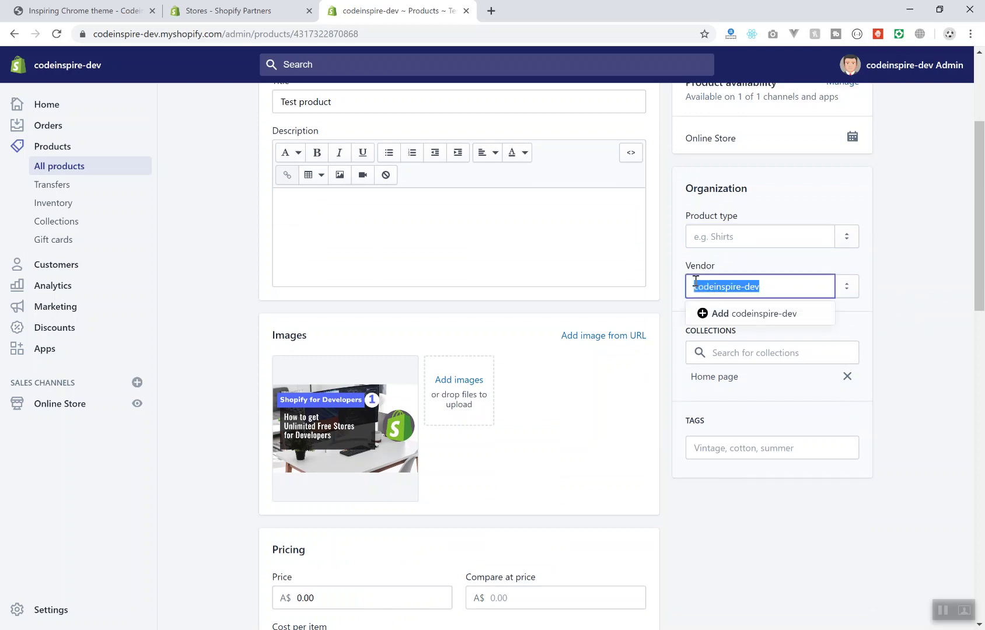
left_click(913, 341)
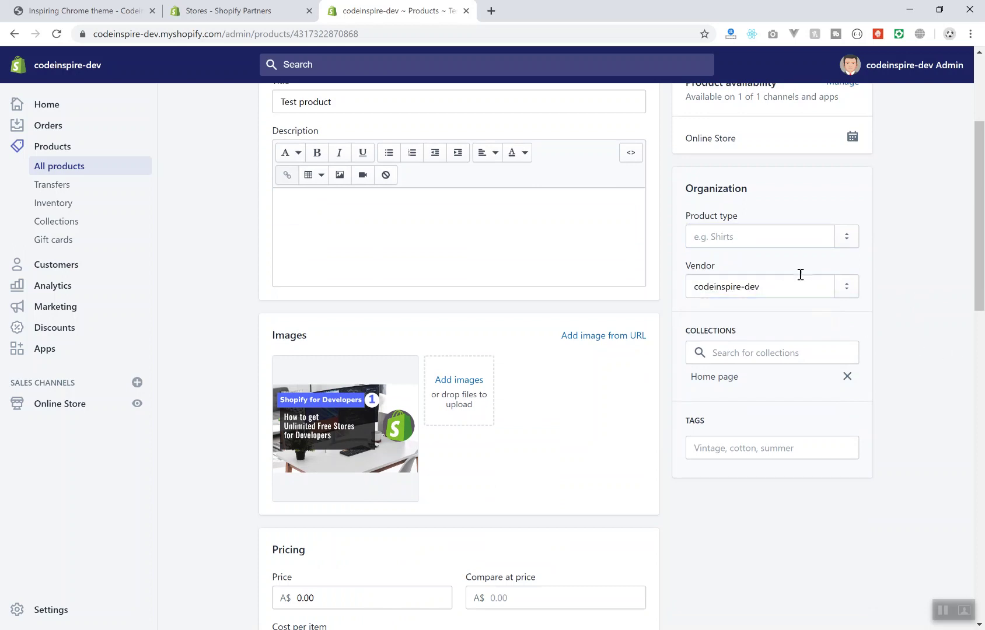
left_click(766, 350)
left_click(929, 343)
Step: Search collections for News, Prod, then Sport, keeping Home page as the only collection
left_click(774, 350)
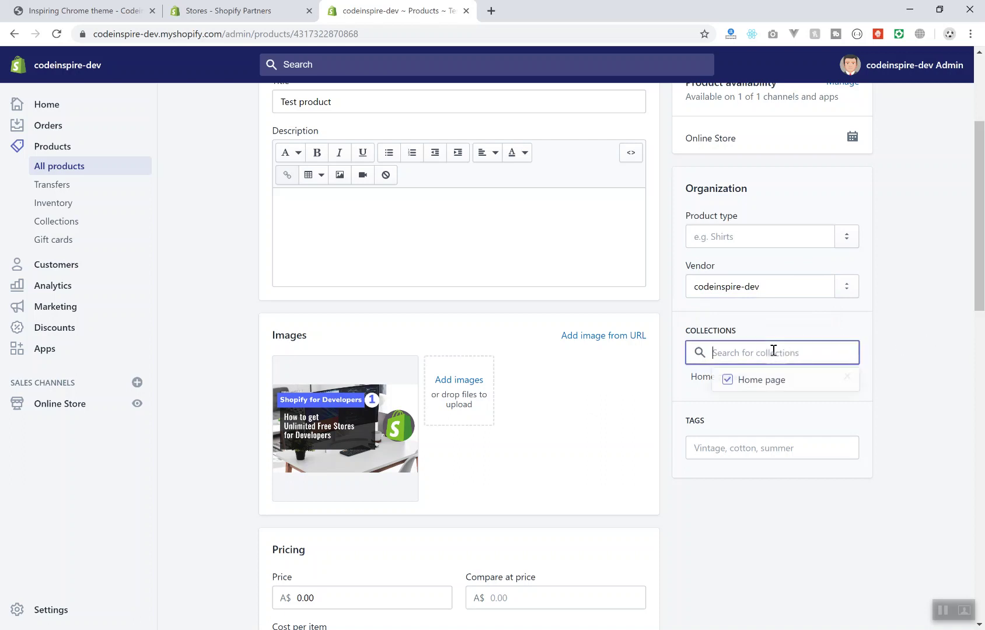
type("News")
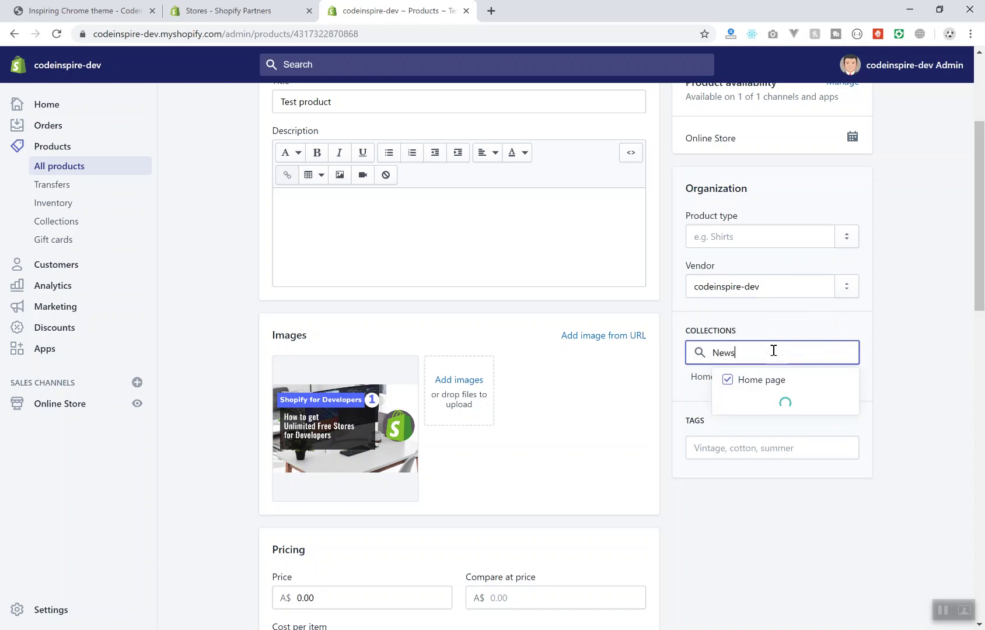
key("BackSpace")
key("BackSpace")
key("BackSpace")
key("BackSpace")
type("Prod")
key("BackSpace")
key("BackSpace")
key("BackSpace")
key("BackSpace")
key("Escape")
left_click(773, 351)
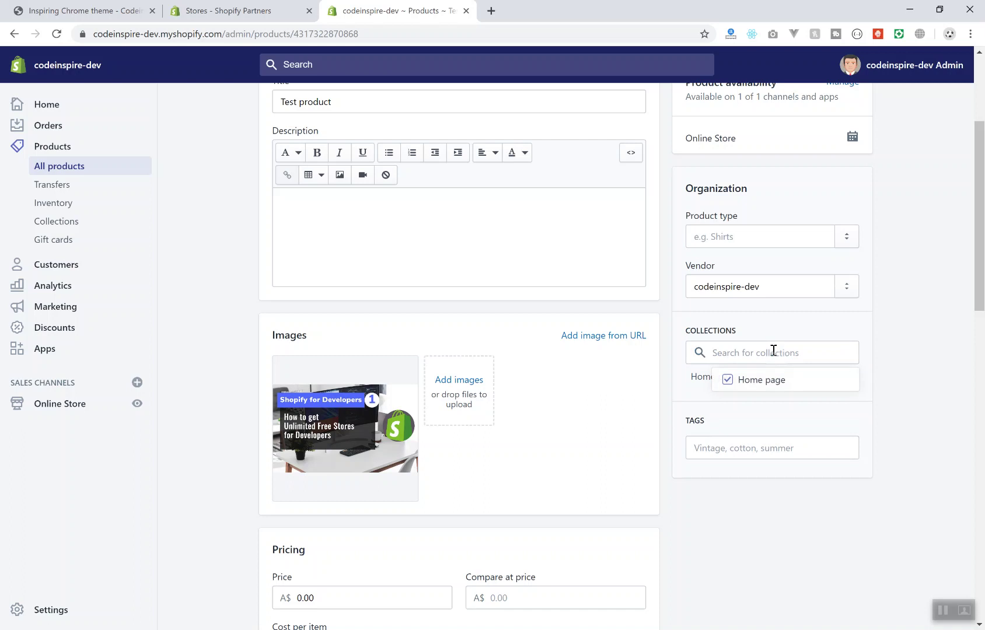
type("Sport")
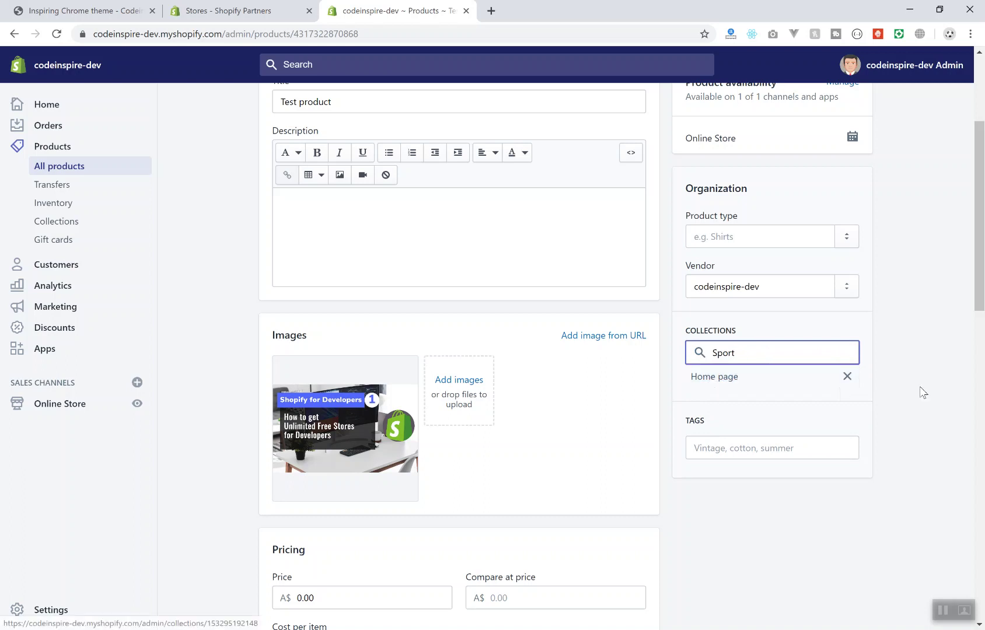
scroll(876, 378, "down", 8)
scroll(876, 378, "up", 10)
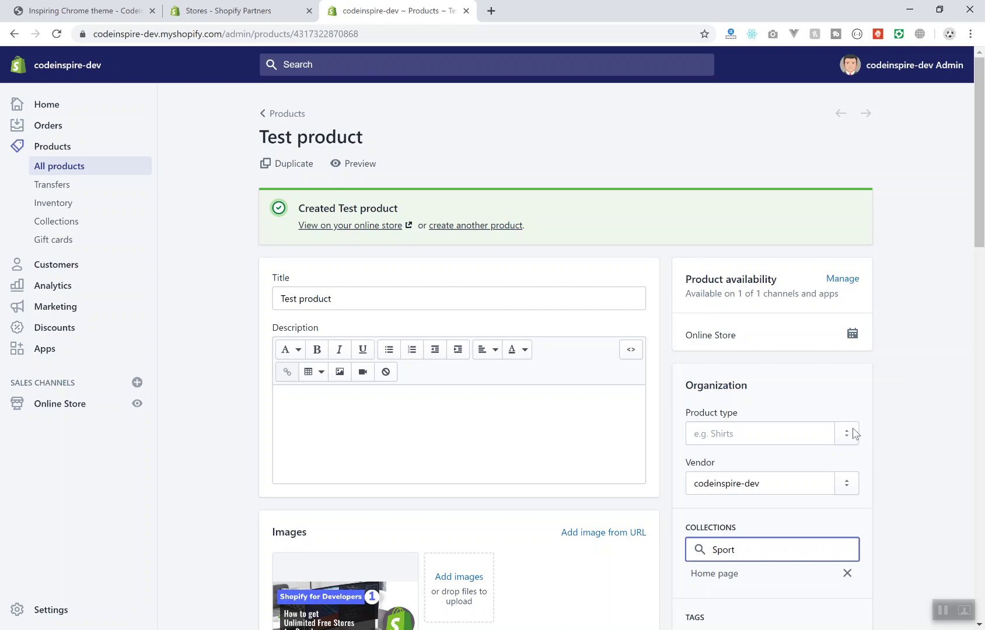
scroll(719, 388, "down", 1)
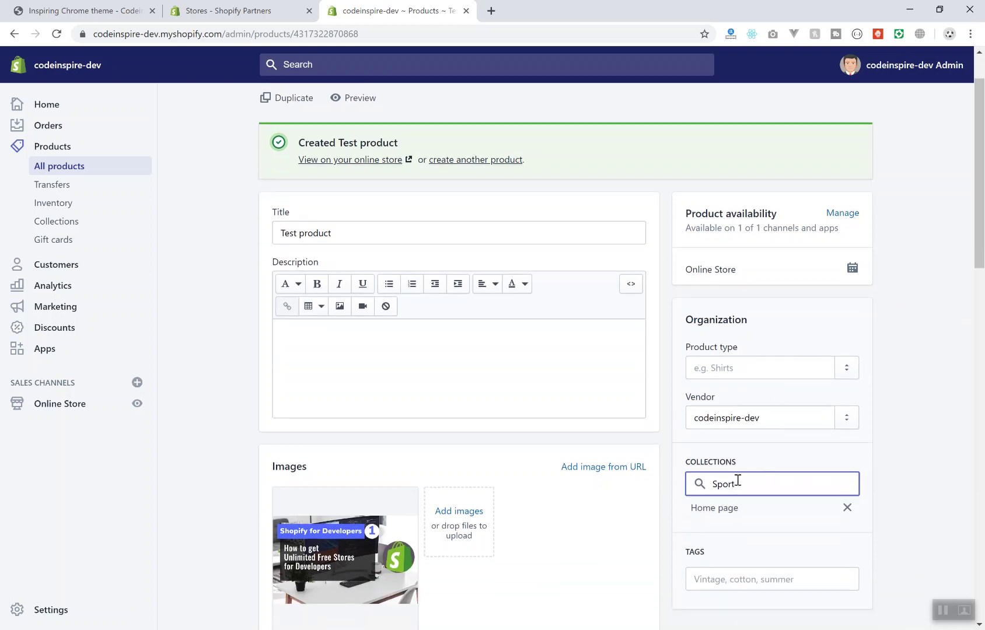
Step: Leave the product type empty and move on to the Tags field
left_click(773, 372)
scroll(929, 461, "down", 2)
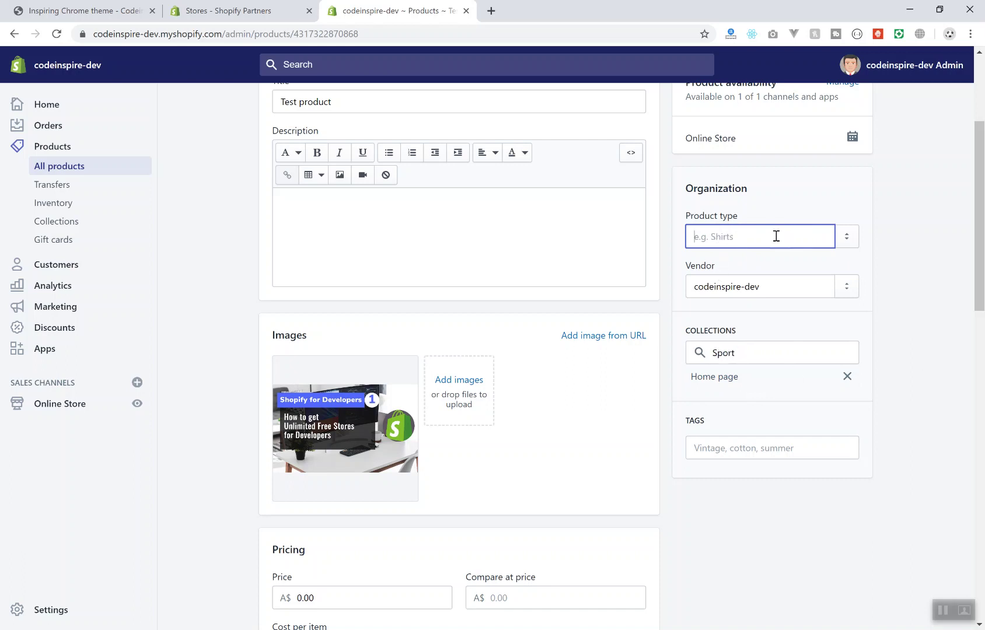
left_click(811, 446)
left_click(921, 391)
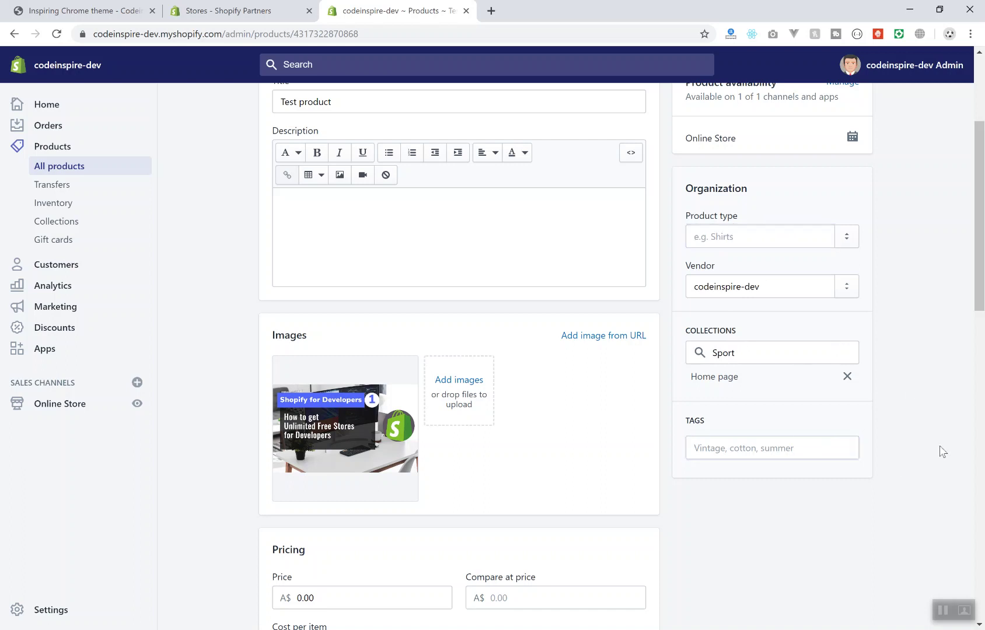
left_click(717, 446)
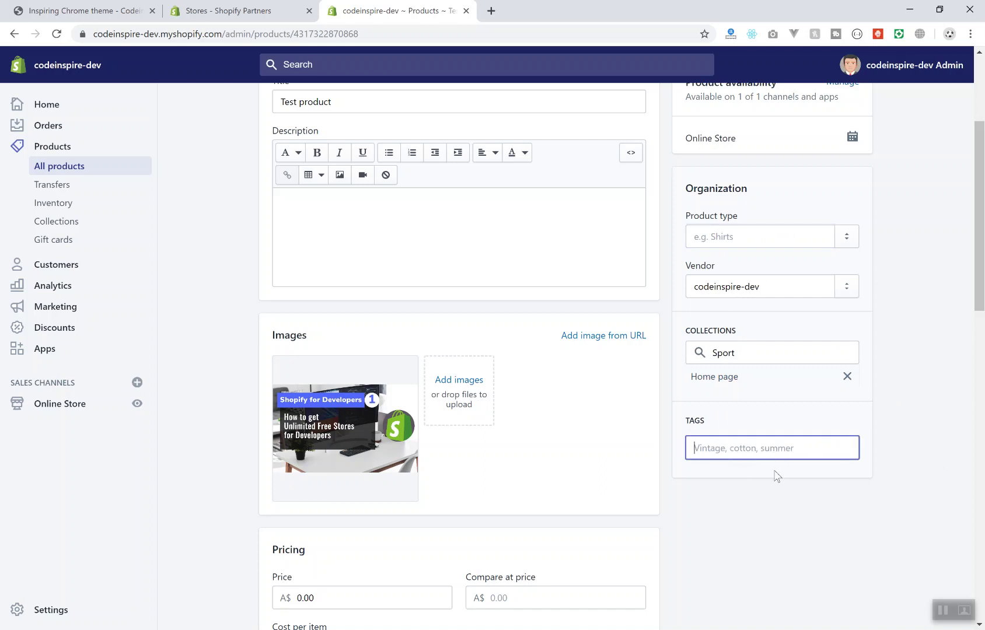
scroll(784, 497, "down", 1)
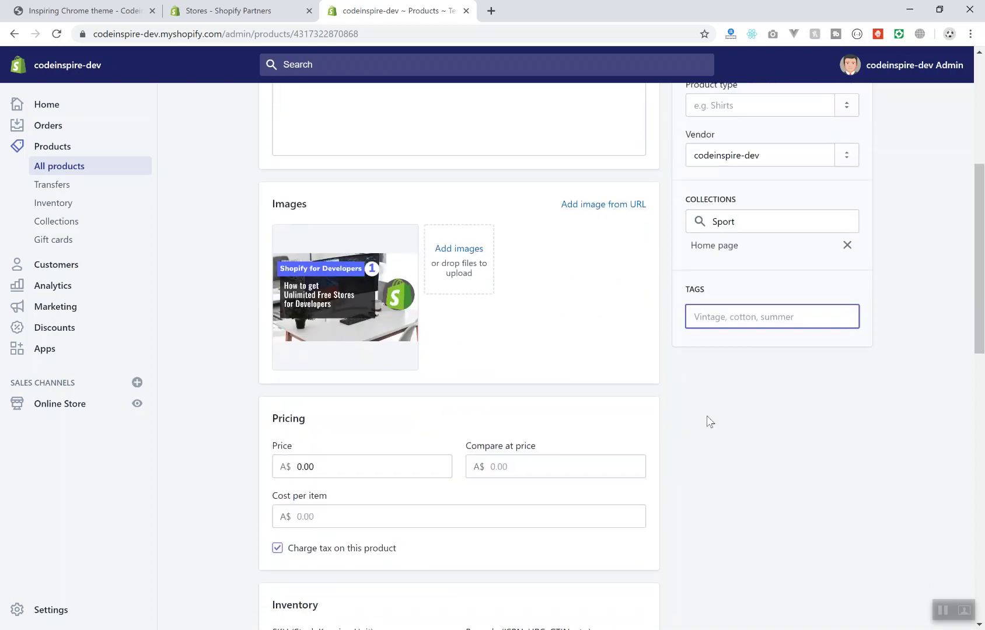
Step: Replace the product's price, trying 50 before settling on 40.00
scroll(353, 417, "down", 2)
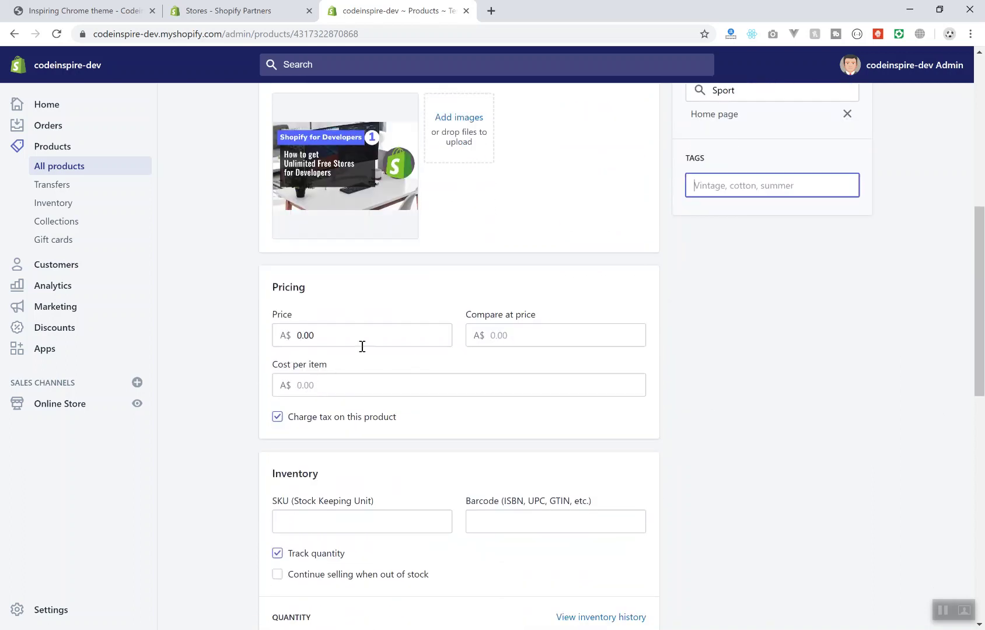
left_click_drag(335, 344, 287, 340)
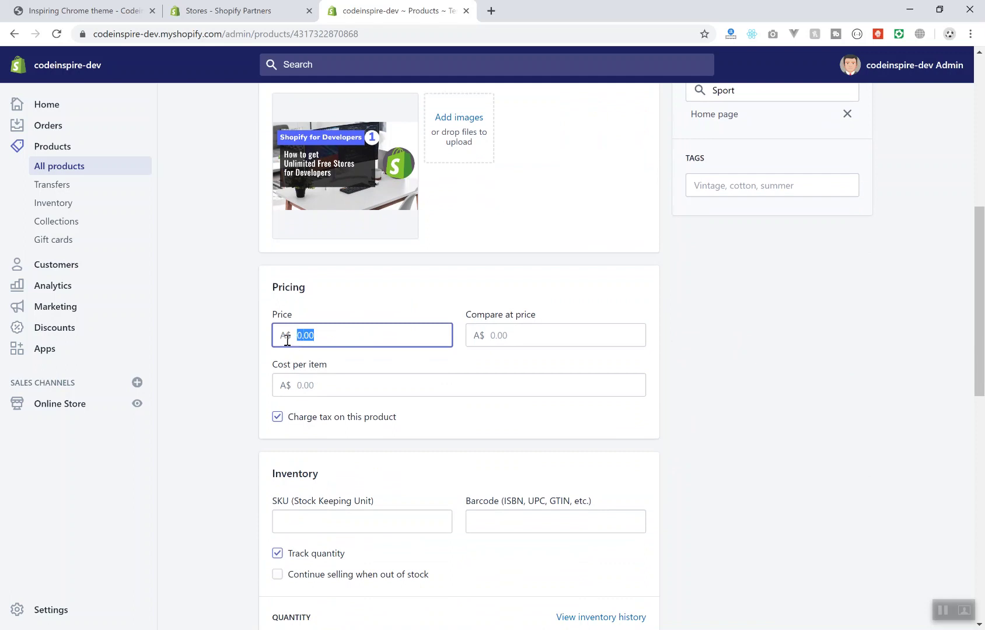
left_click(535, 333)
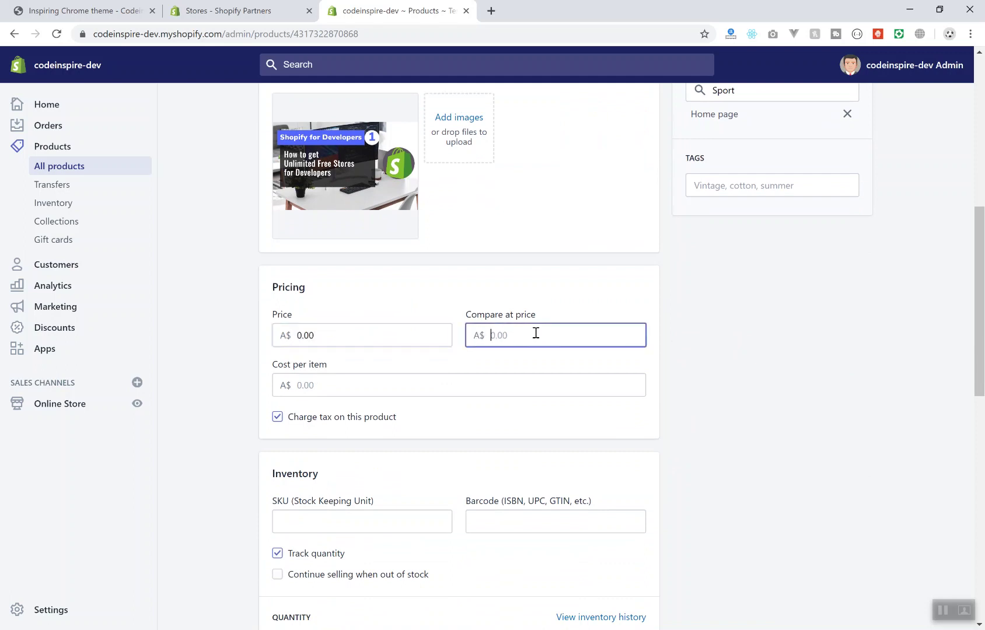
left_click_drag(424, 336, 225, 331)
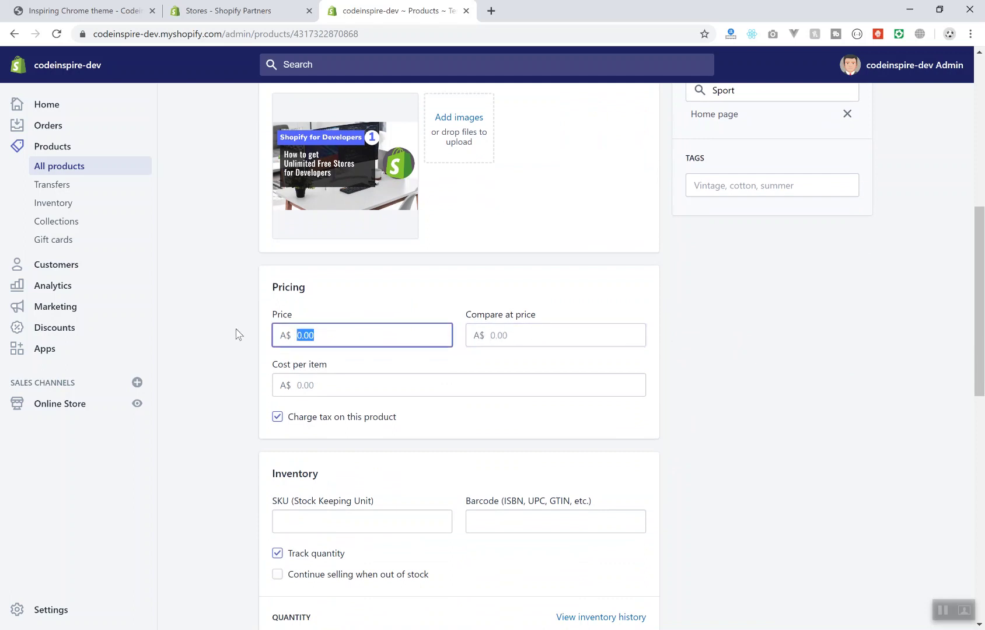
type("5")
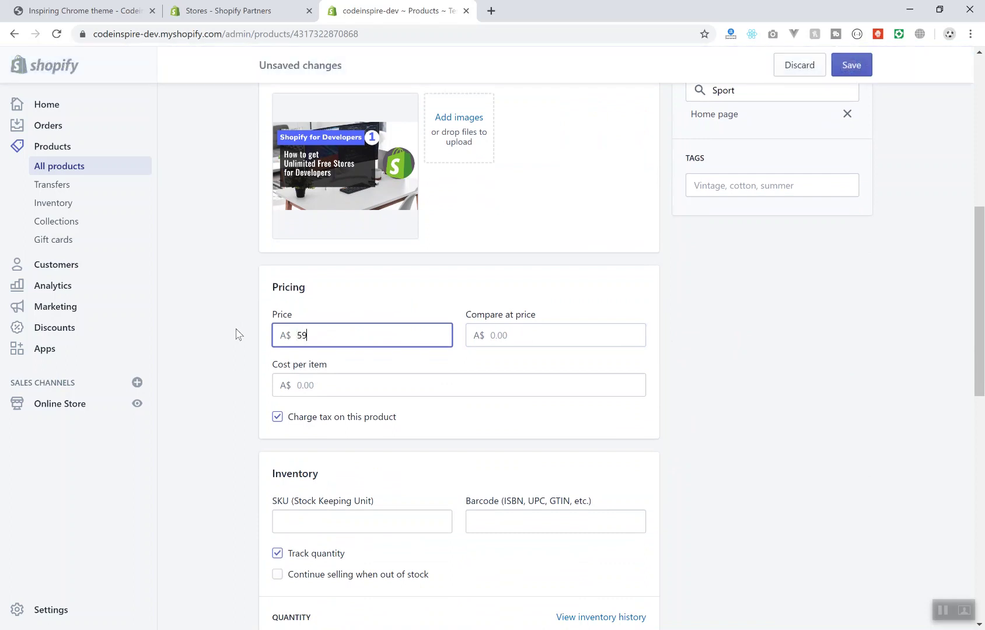
type("0")
left_click(359, 386)
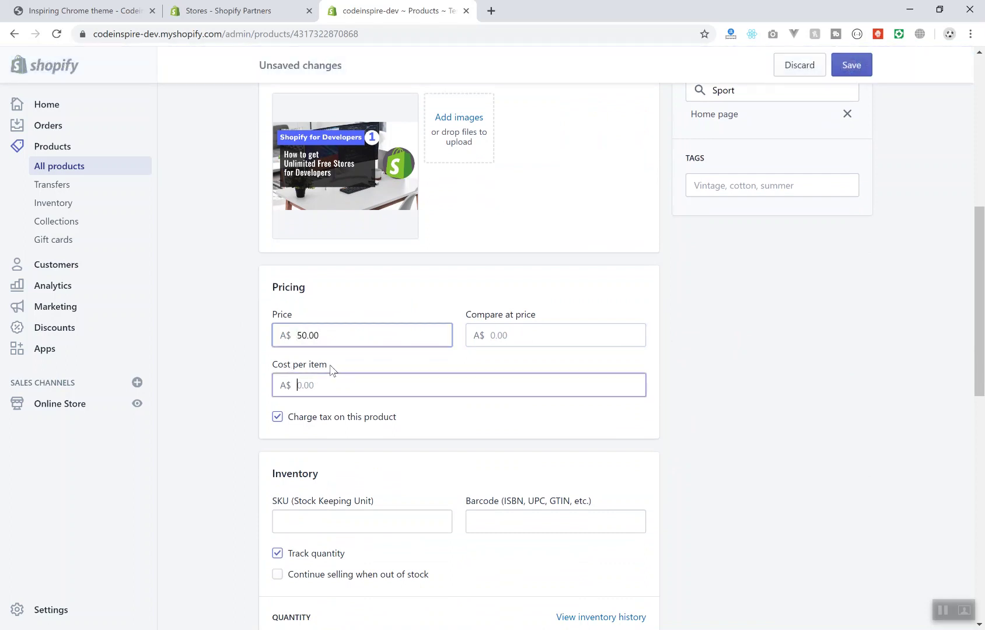
left_click_drag(285, 329, 249, 353)
left_click(215, 387)
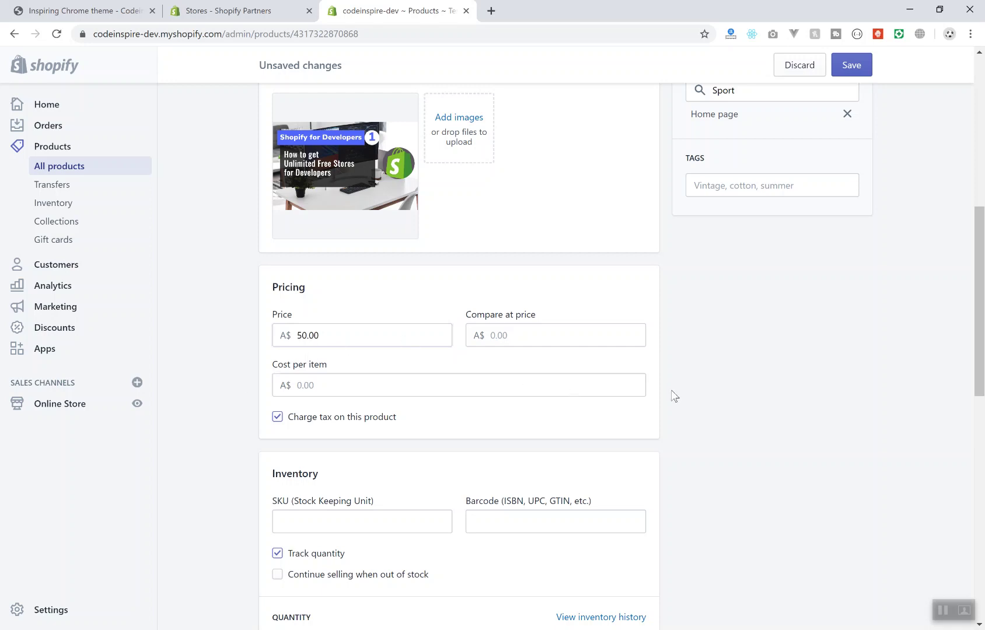
left_click_drag(352, 335, 235, 349)
type("40")
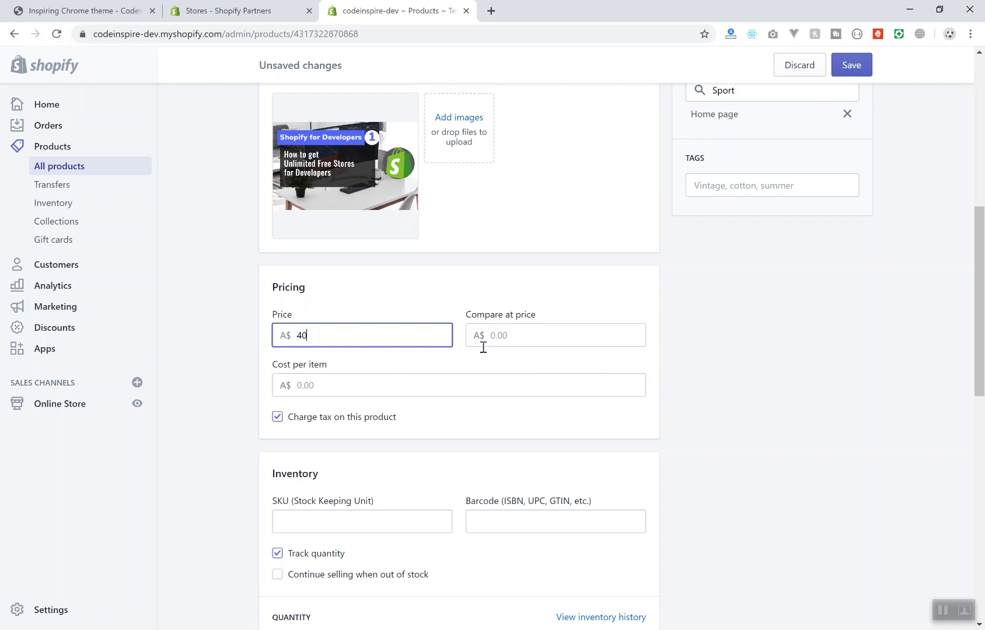
Step: Enter 50.00 as the compare-at price, keeping the 40.00 price
left_click(506, 337)
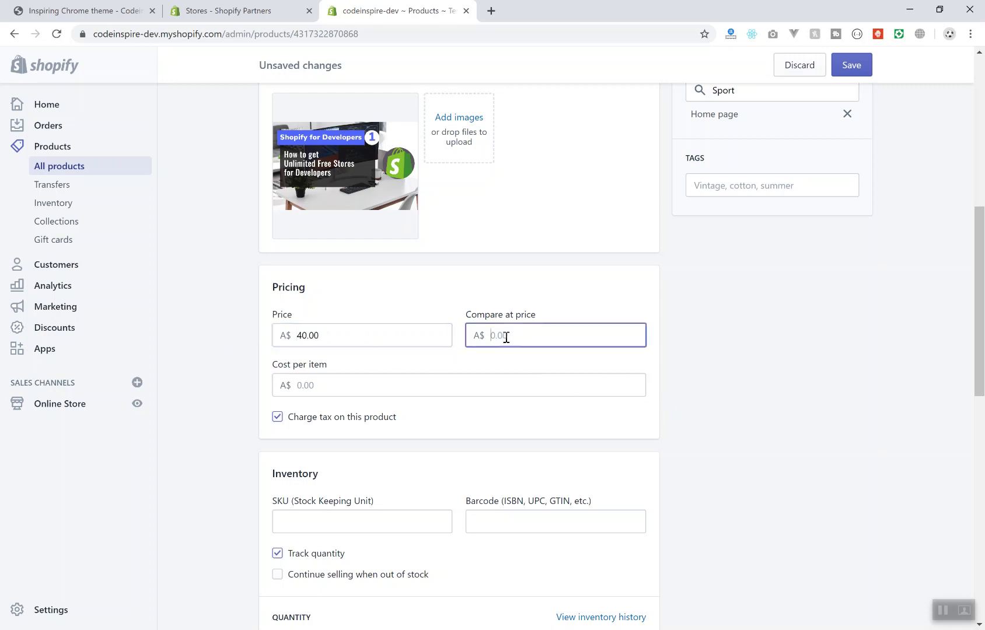
type("50.00")
left_click(816, 381)
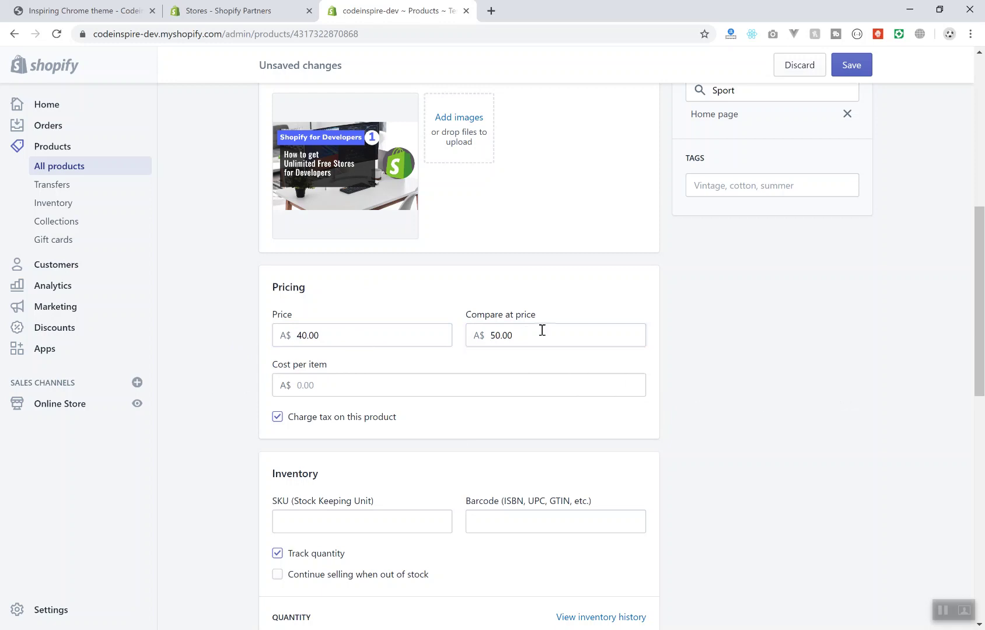
double_click(501, 336)
left_click(327, 338)
left_click(338, 339)
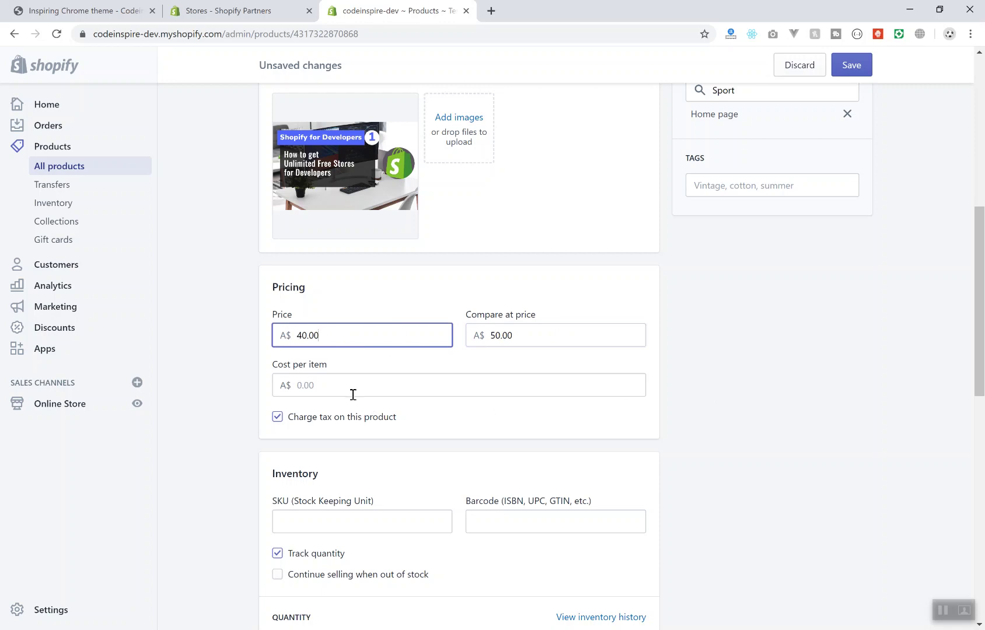
left_click(277, 385)
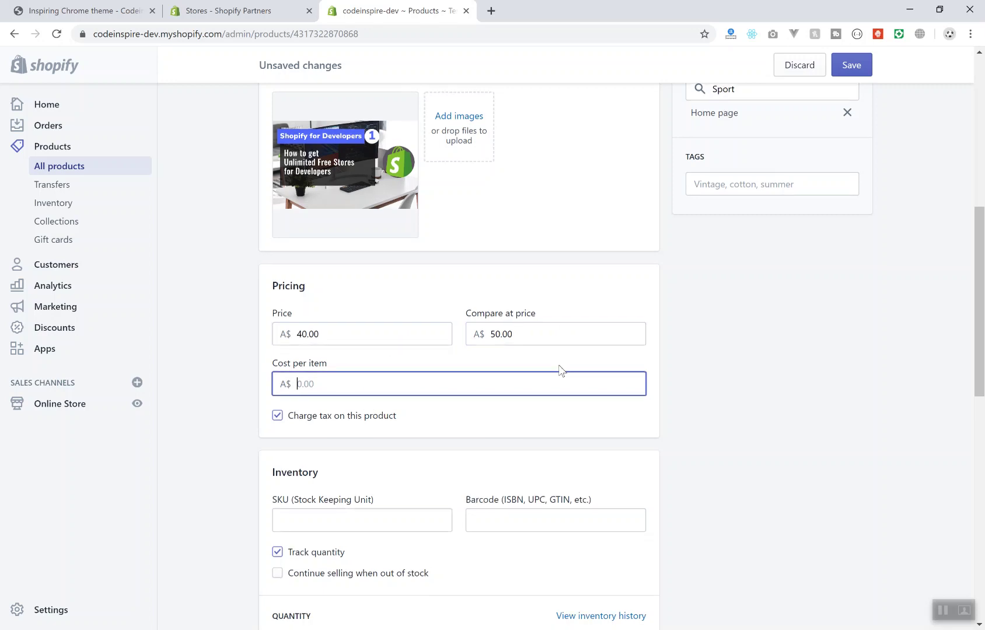
scroll(631, 385, "down", 3)
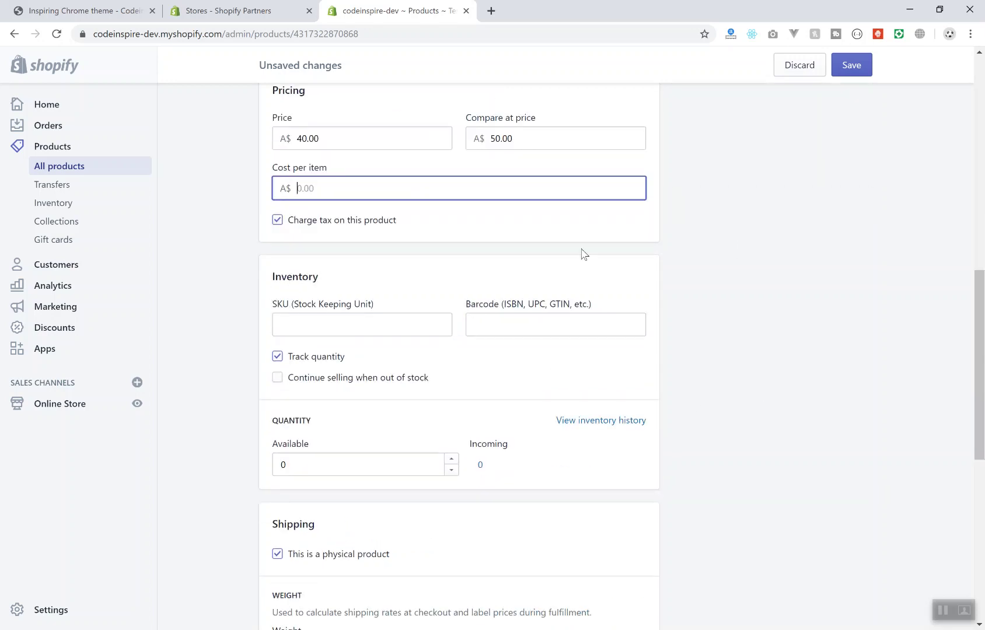
Step: Save the pricing and review Inventory: tracked quantity 0, blank SKU and barcode
left_click(847, 73)
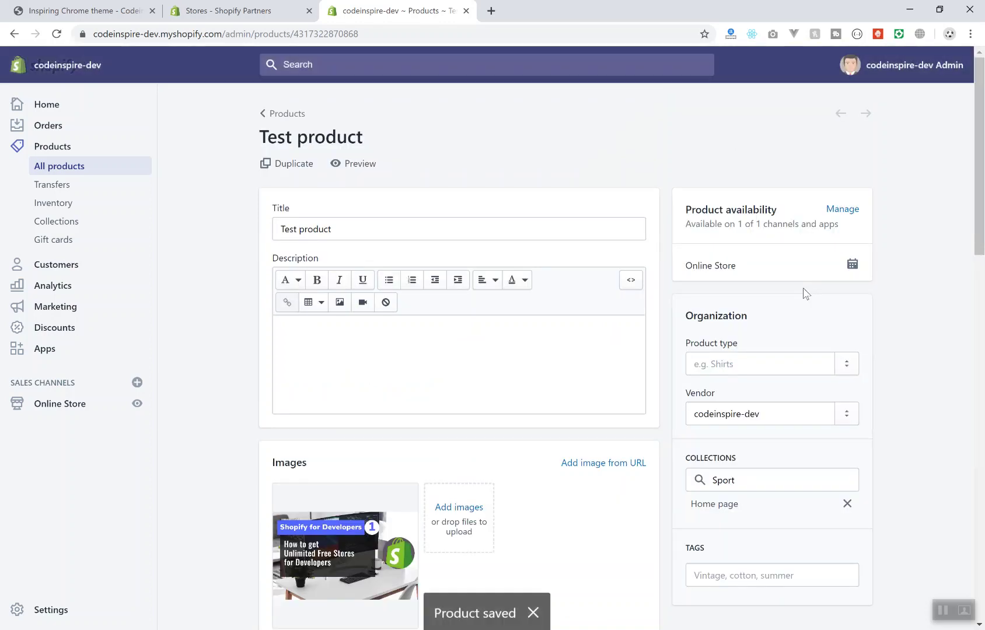
scroll(567, 309, "down", 10)
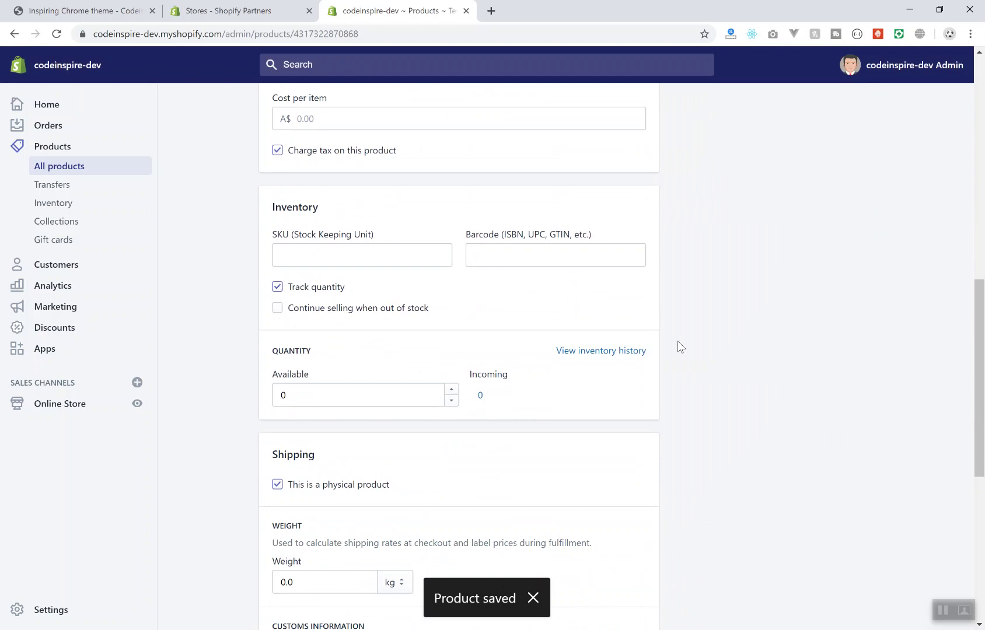
left_click(351, 258)
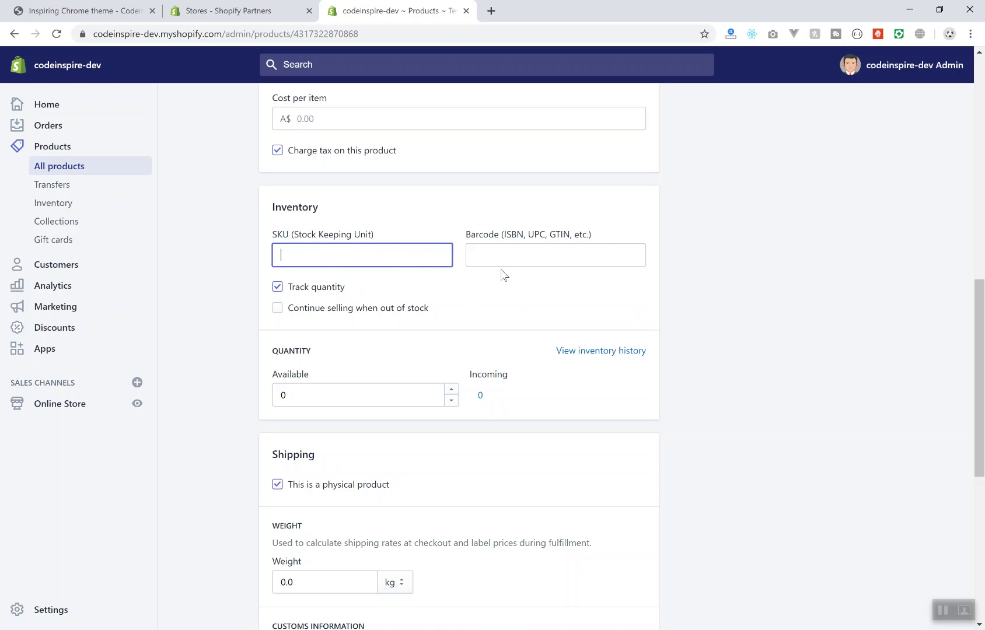
left_click_drag(267, 206, 883, 329)
left_click(902, 334)
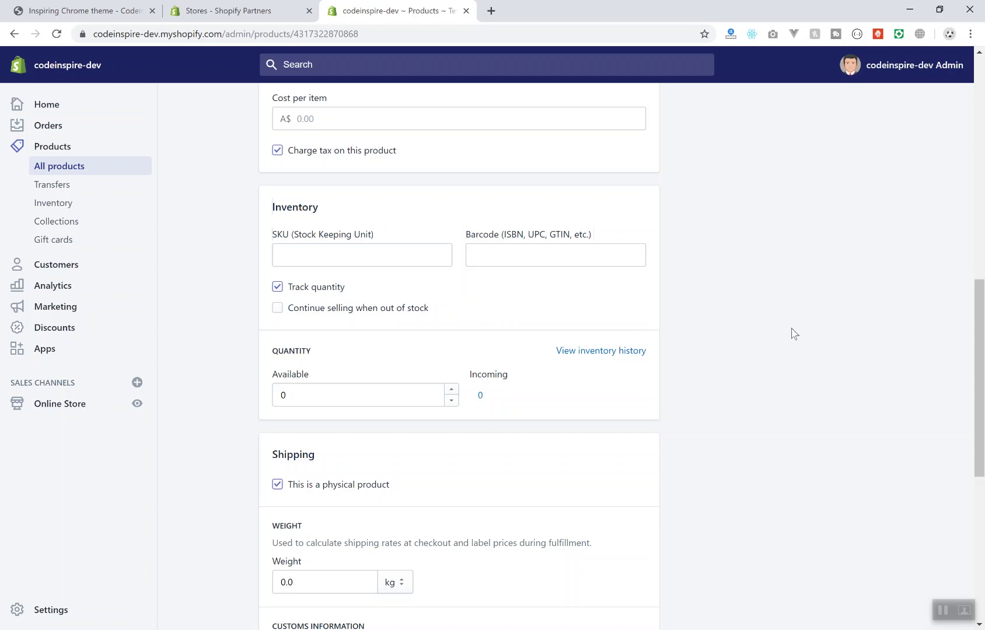
scroll(409, 399, "down", 1)
Step: Keep kg as the unit and change the shipping weight from 0.0 to 3.0
scroll(416, 403, "down", 3)
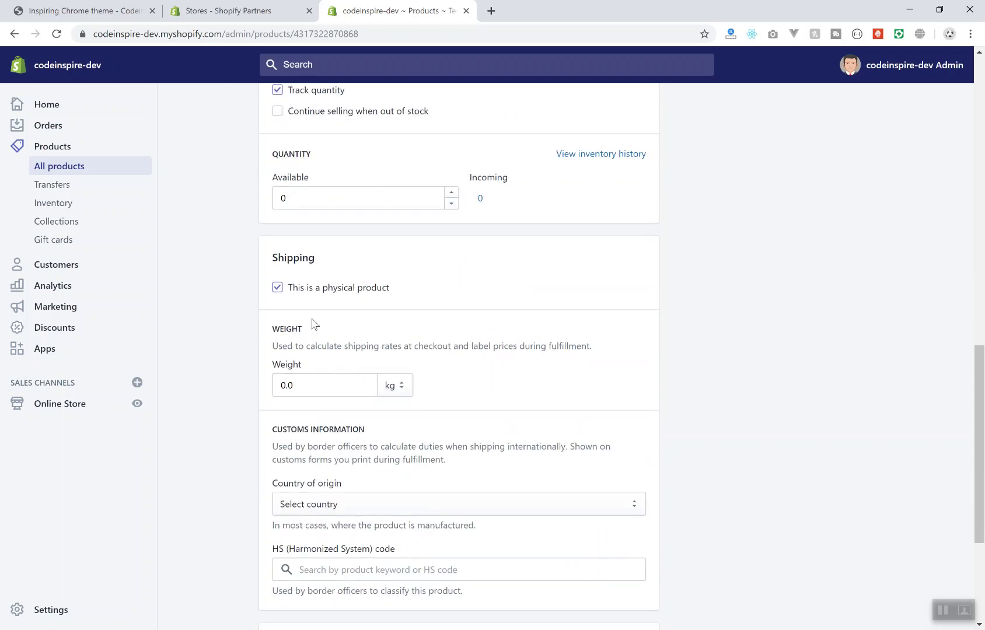
scroll(342, 297, "down", 1)
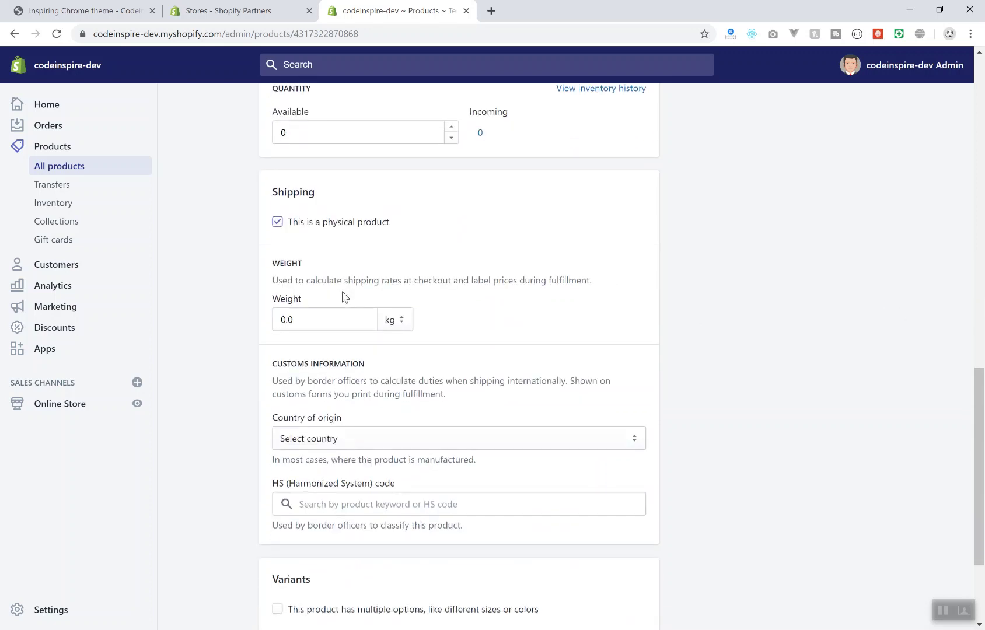
left_click(393, 320)
left_click(324, 322)
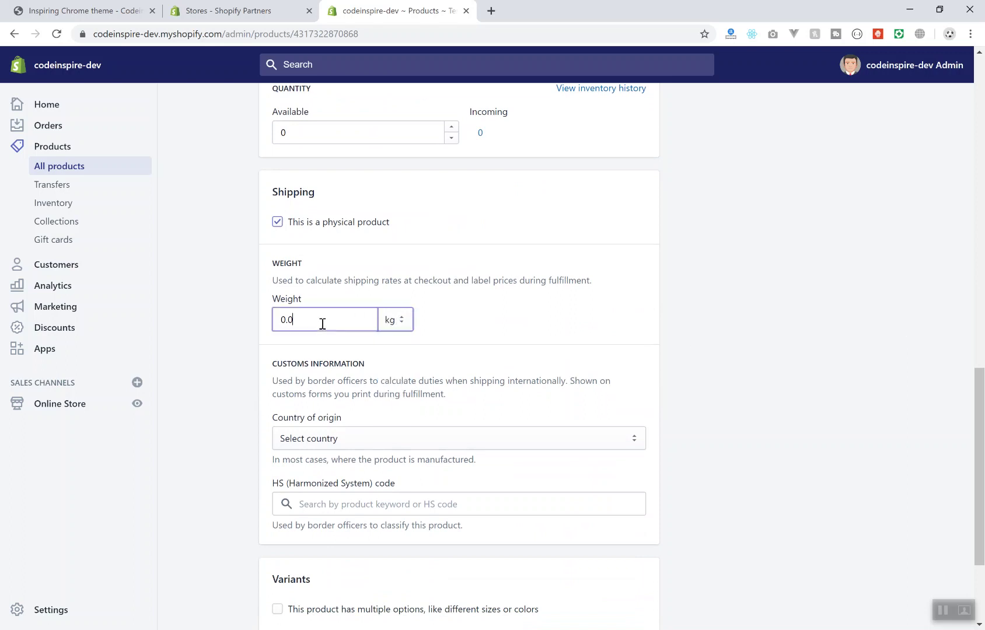
double_click(318, 324)
type("30")
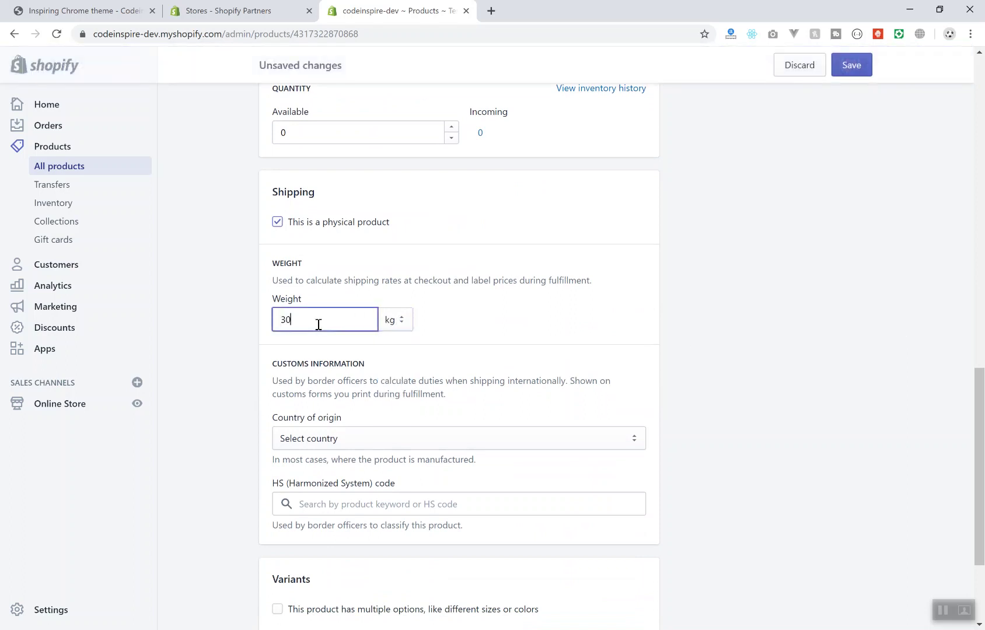
left_click(542, 356)
scroll(525, 444, "down", 3)
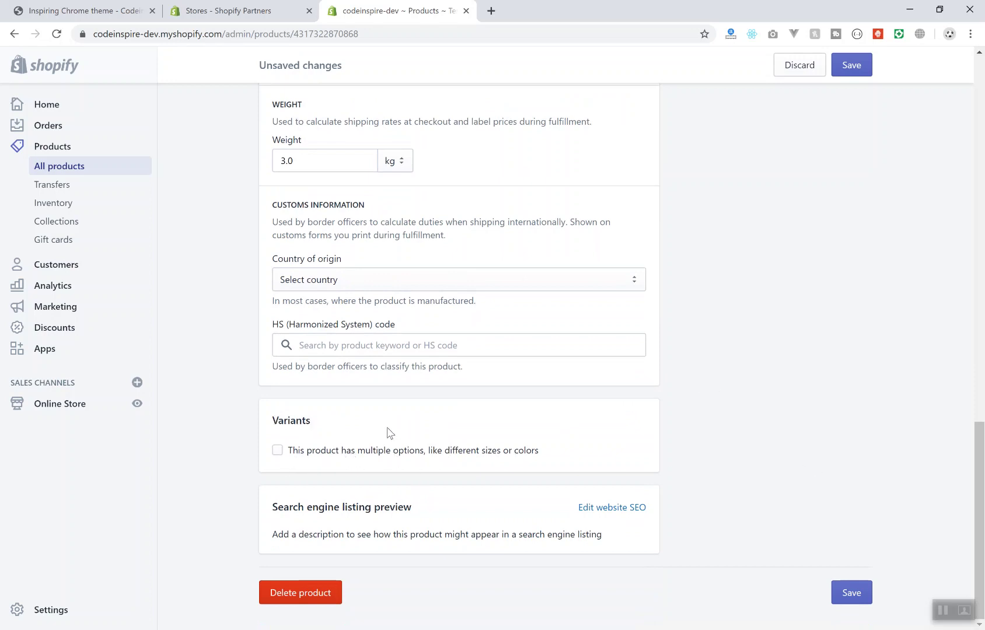
Step: Enable multiple options and give Size the values M, l, XL and S
left_click(278, 451)
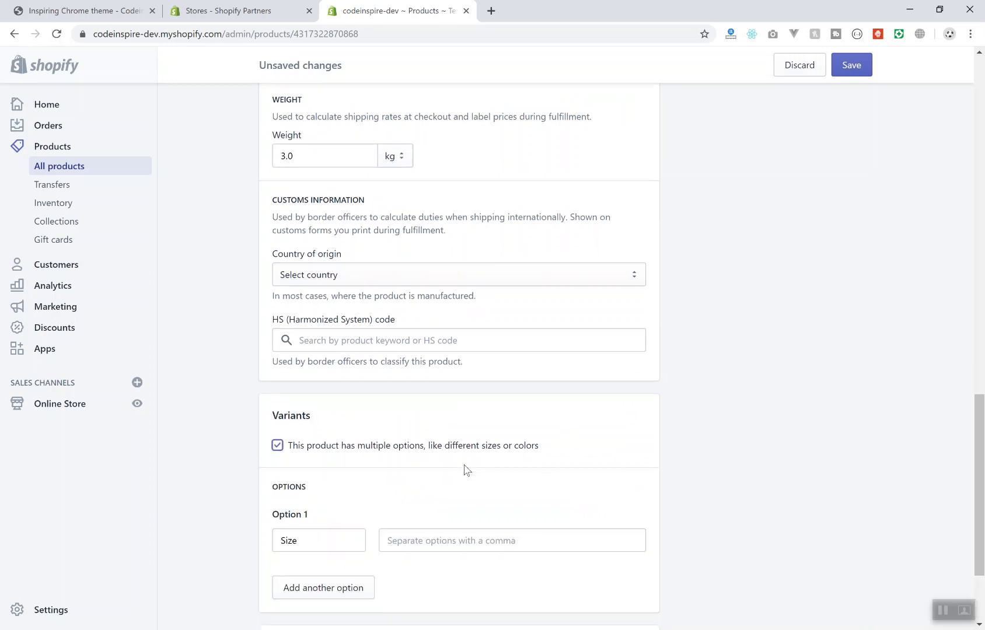
scroll(464, 469, "down", 3)
left_click(320, 416)
left_click(453, 411)
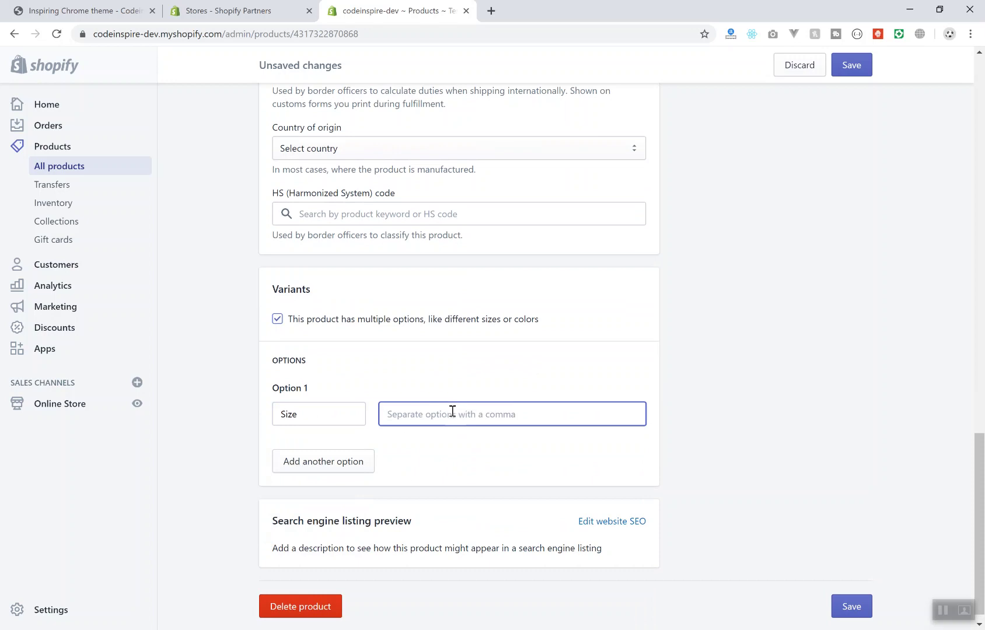
type("MD,")
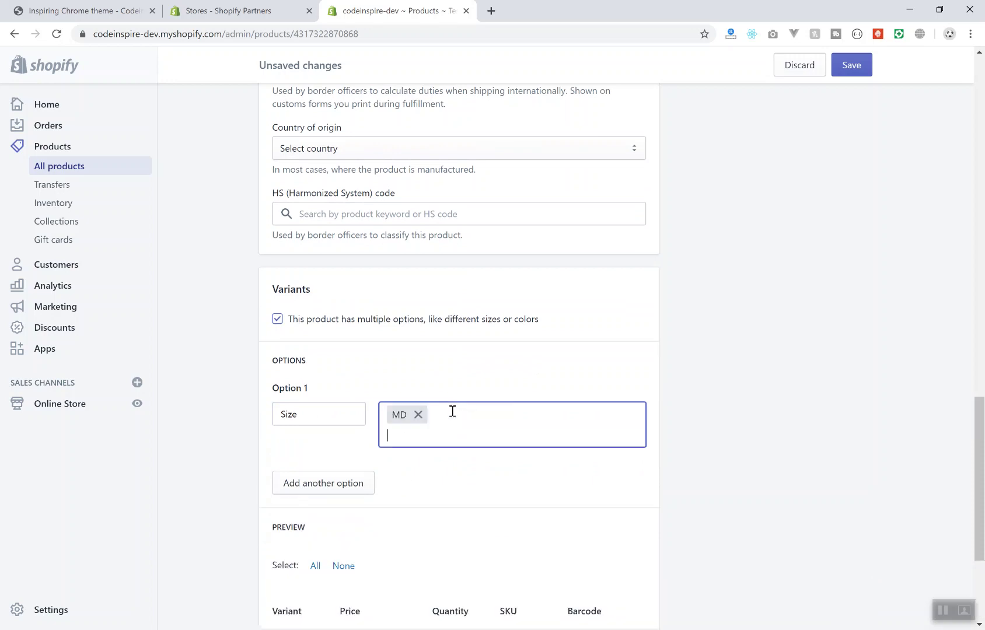
left_click(418, 415)
type("M,l,")
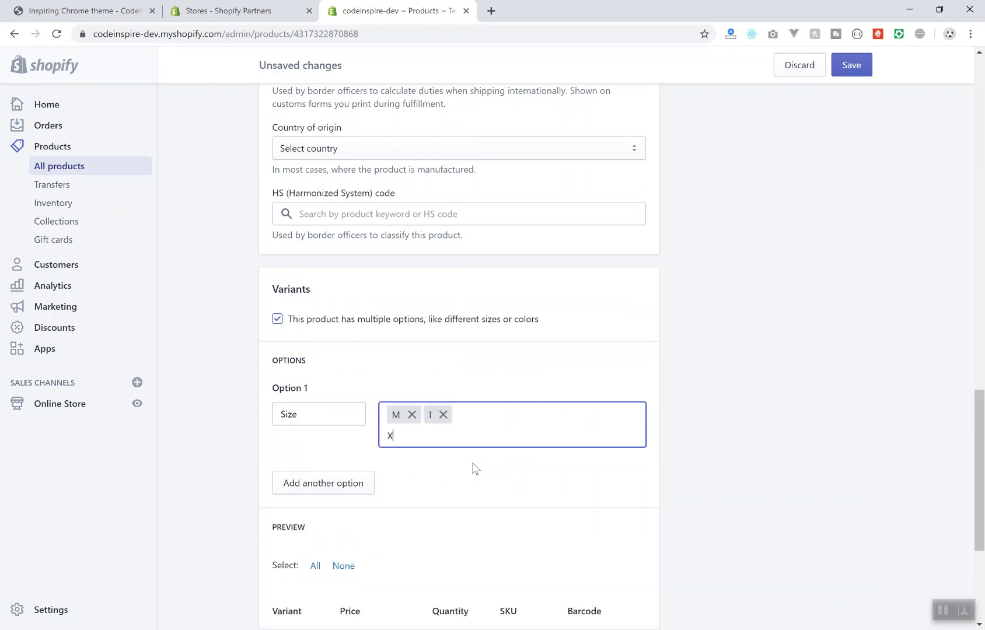
type("XL")
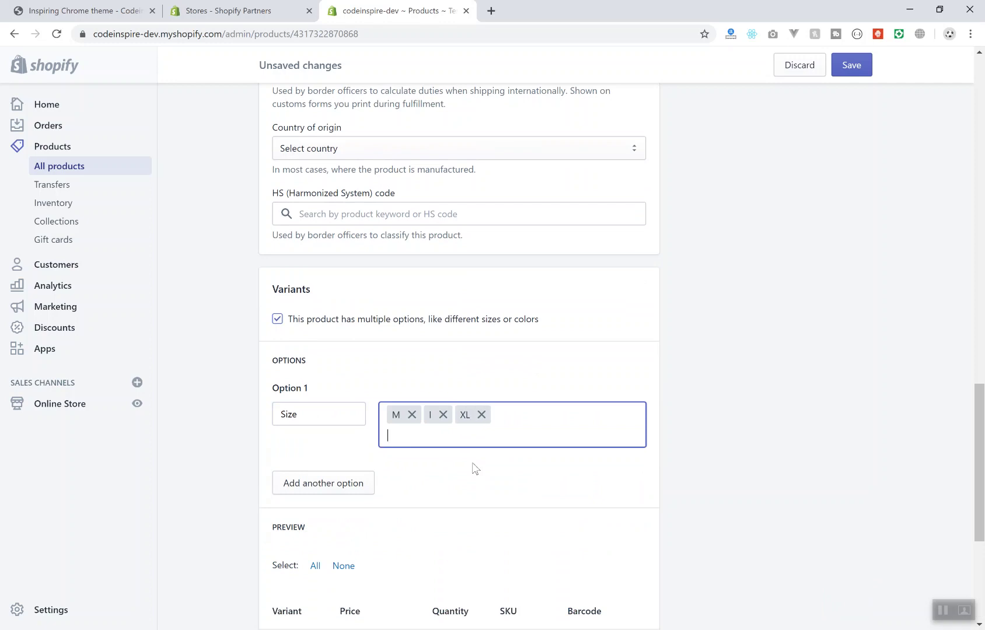
type(",S,")
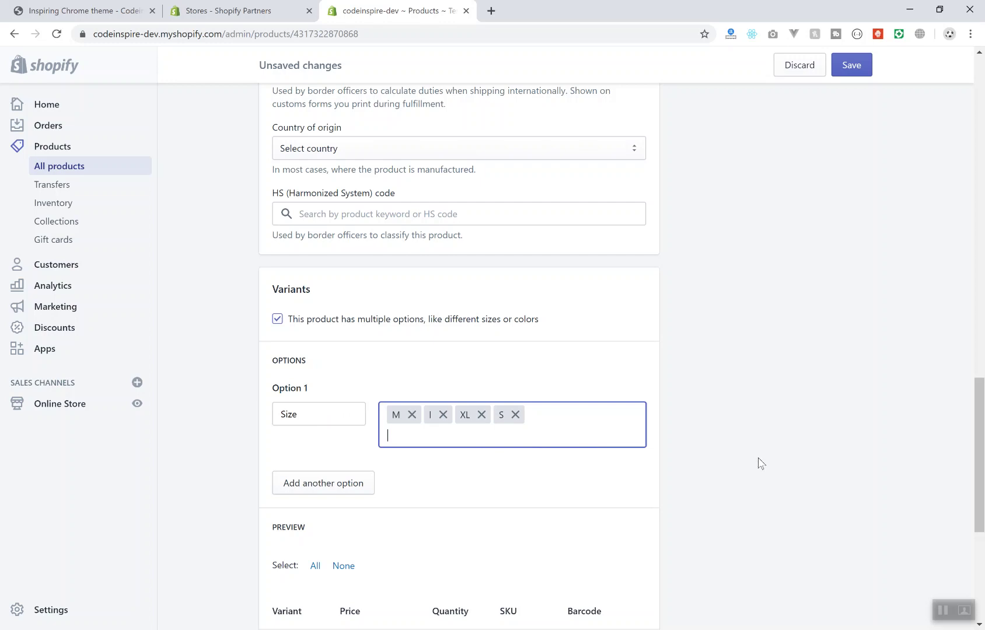
Step: Add a Color option with red, green and yellow, producing 12 variants
left_click(325, 490)
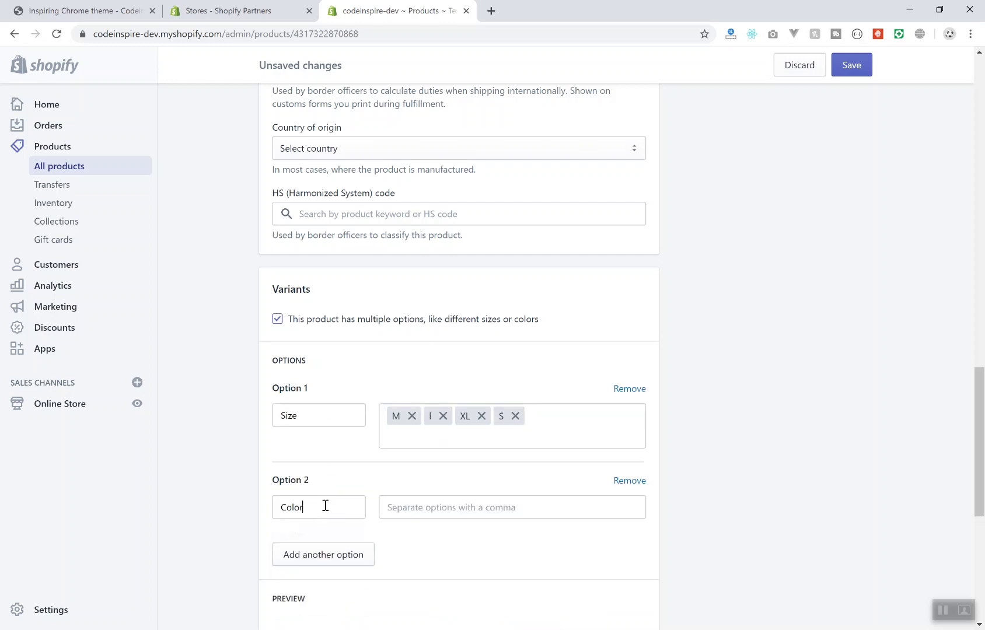
left_click(456, 507)
type("red")
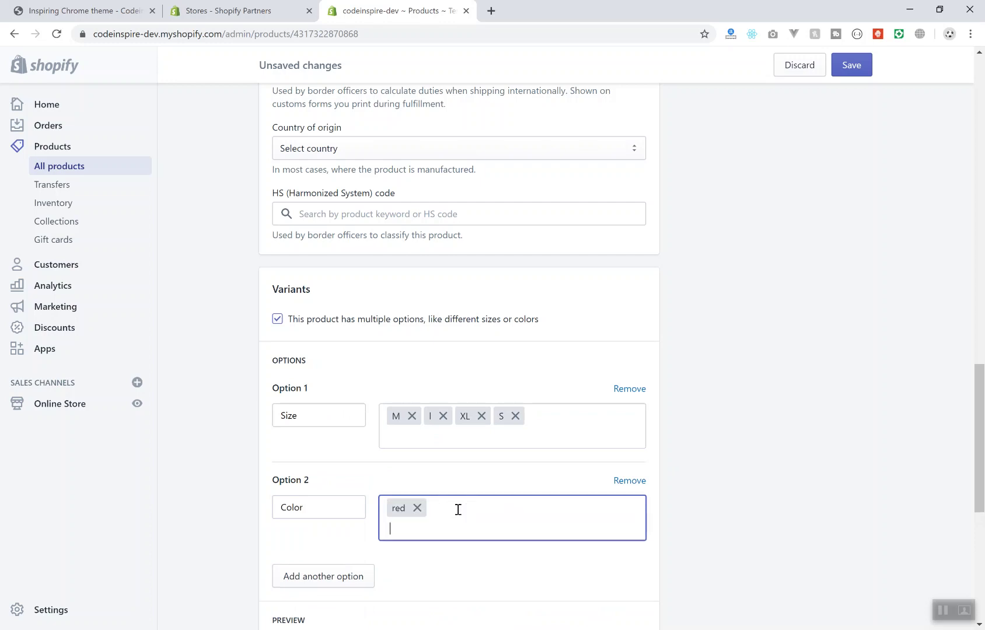
type(",green,")
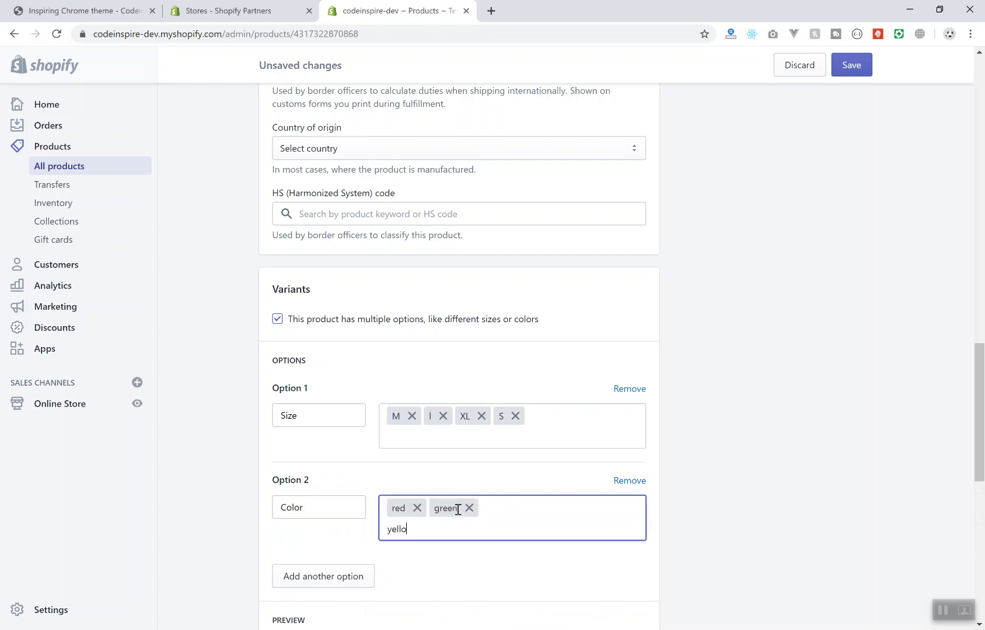
type("yellow,")
scroll(428, 501, "down", 2)
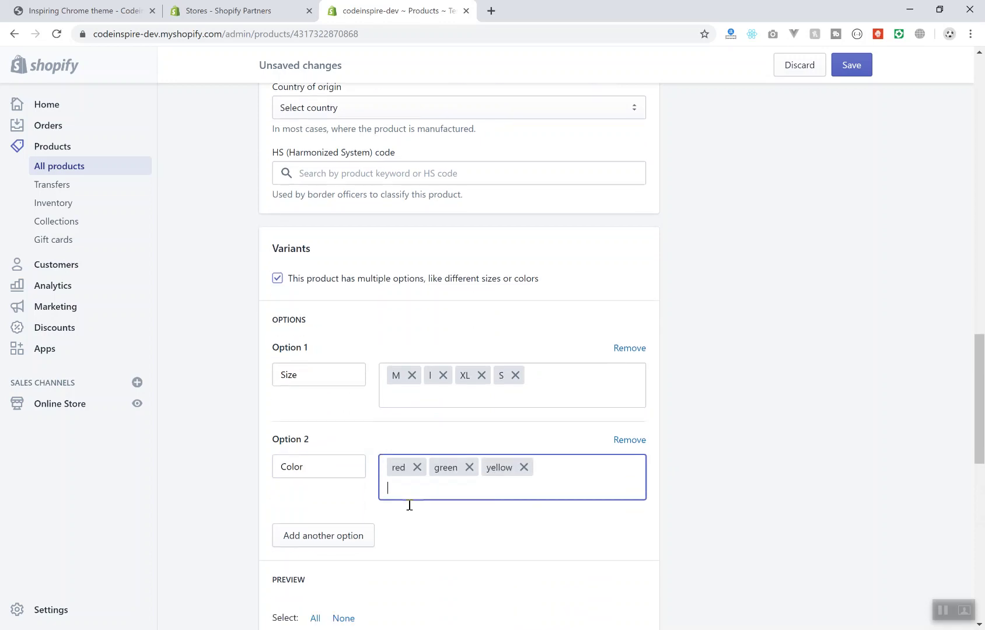
scroll(700, 321, "down", 5)
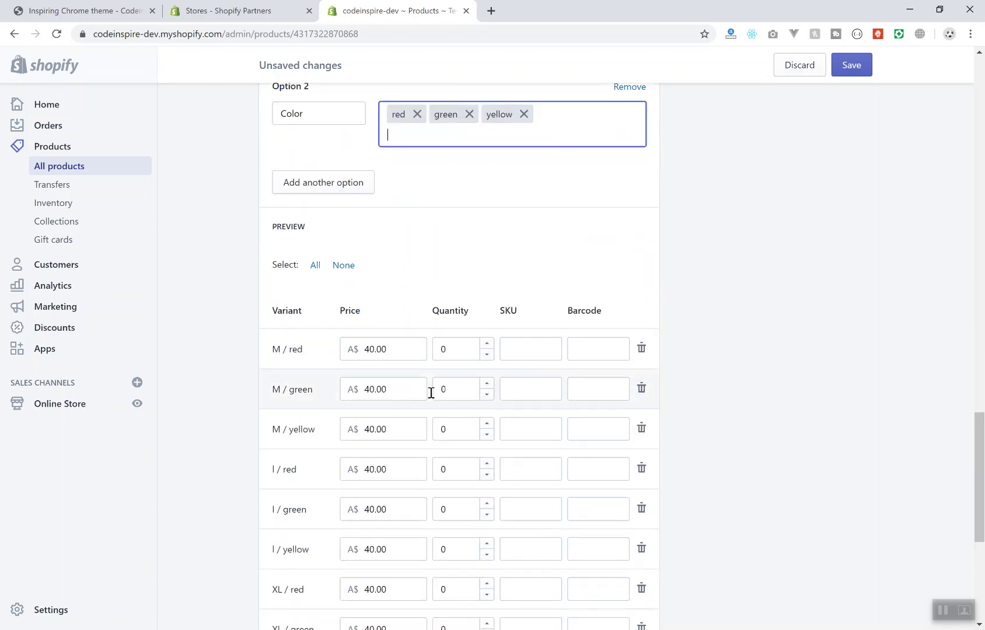
scroll(311, 358, "down", 2)
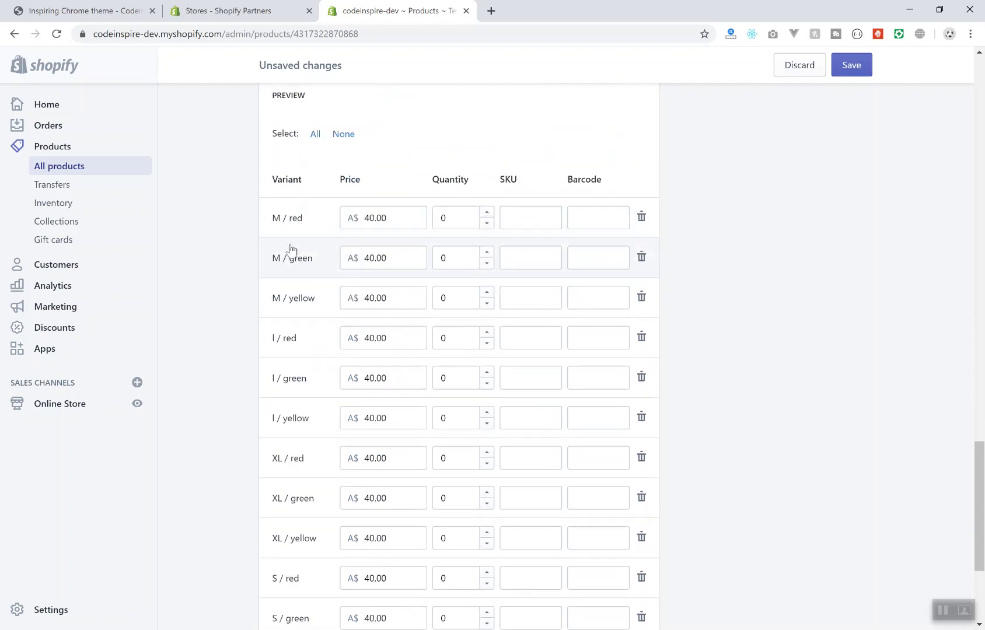
scroll(291, 333, "down", 4)
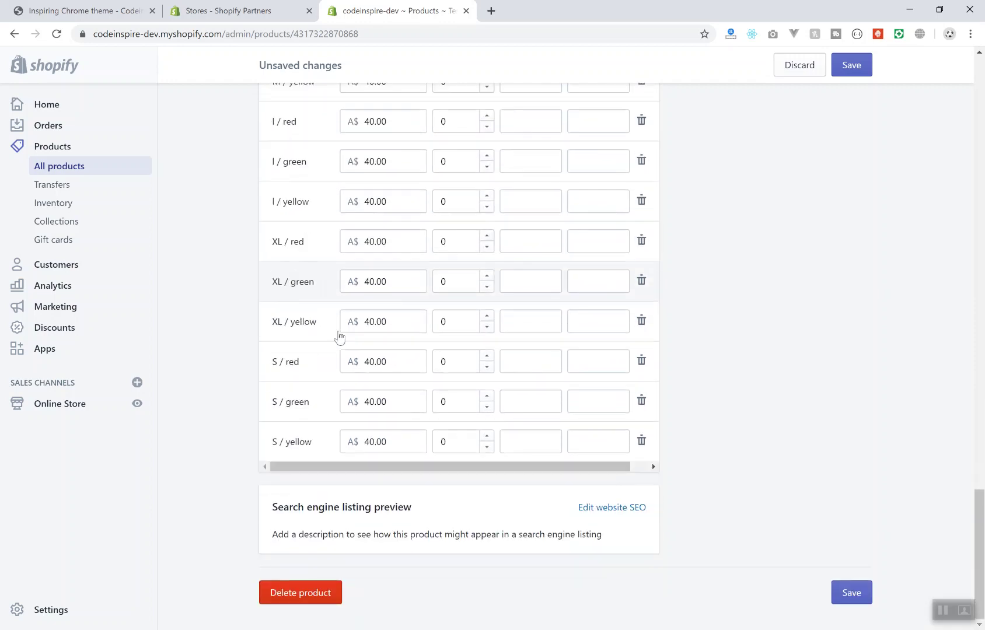
Step: Check the XL / yellow price and save Test product with all 12 variants at A$40.00
scroll(383, 331, "up", 5)
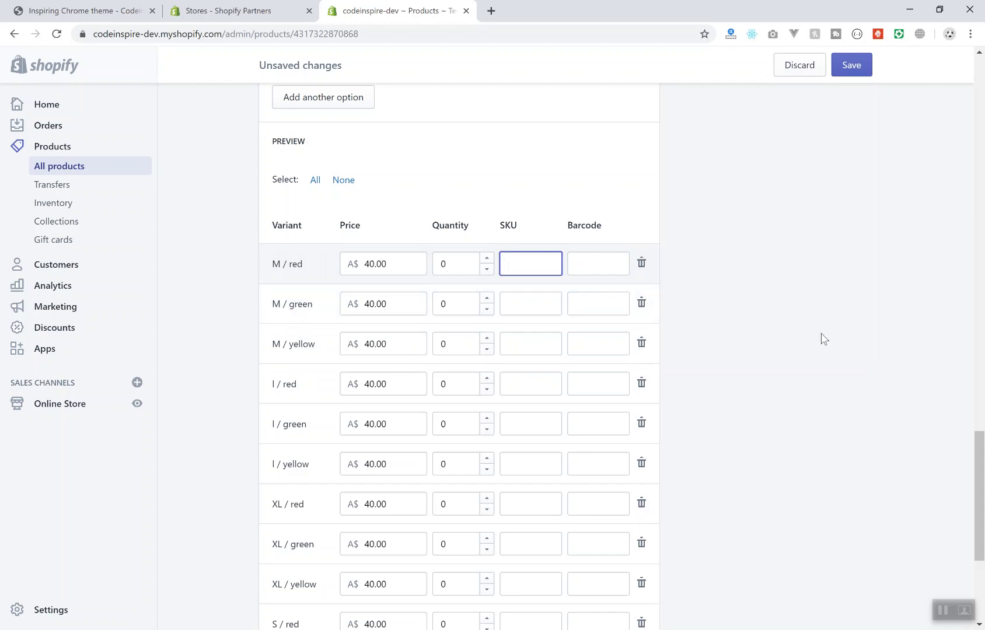
scroll(539, 370, "down", 3)
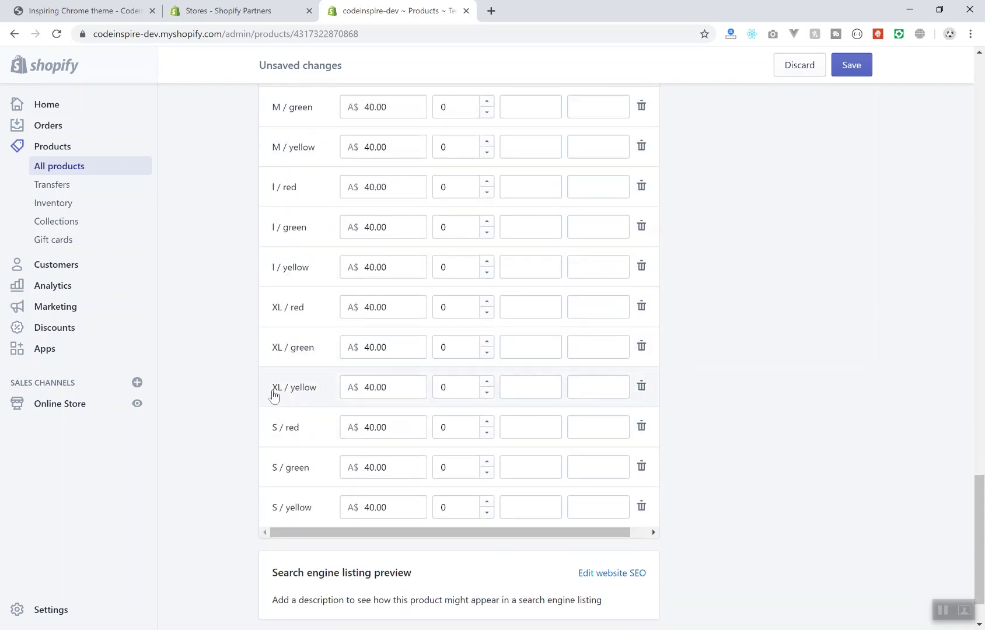
left_click(352, 395)
left_click(400, 391)
scroll(794, 263, "up", 2)
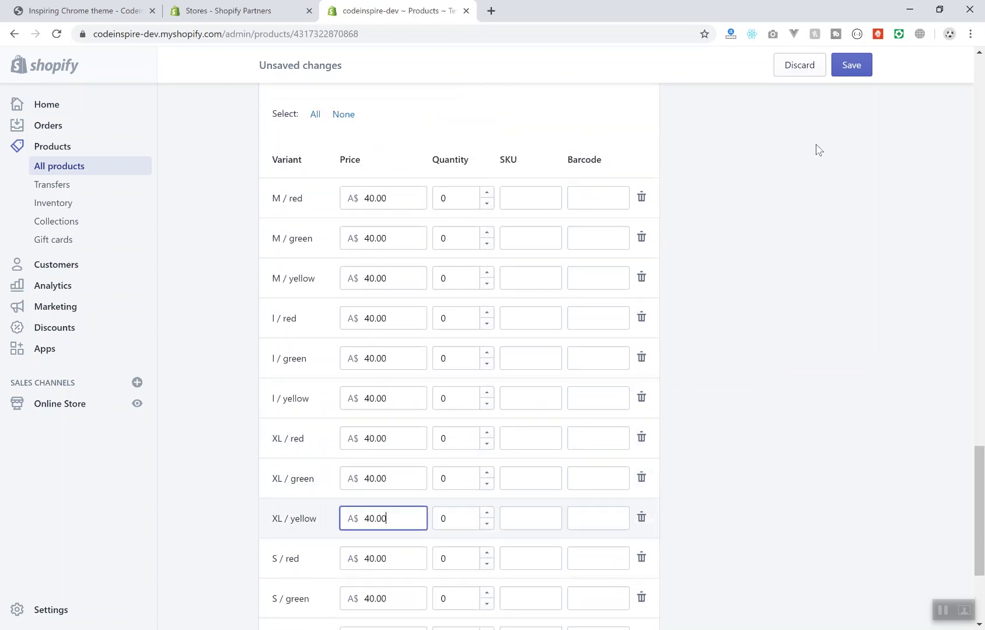
left_click(850, 69)
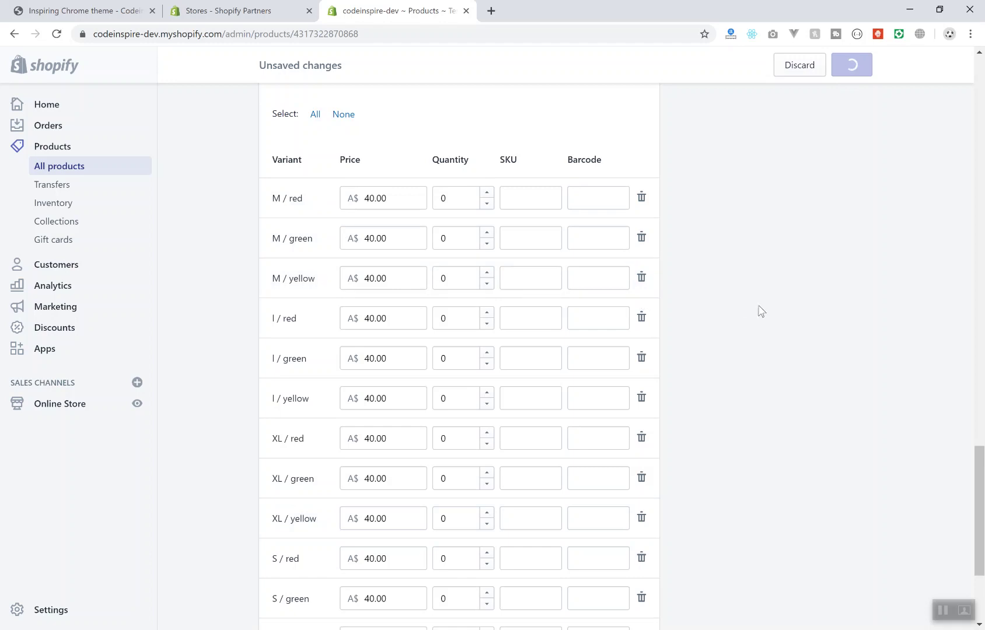
Step: Review the saved Test product page and its 12 variants after the 'Product saved' confirmation
scroll(433, 346, "up", 2)
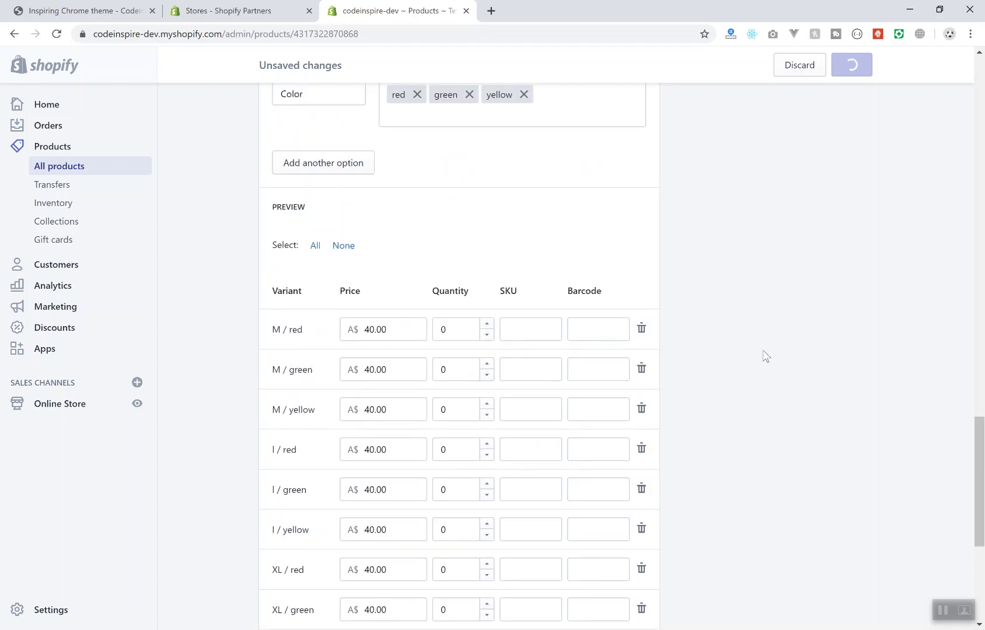
scroll(603, 383, "down", 5)
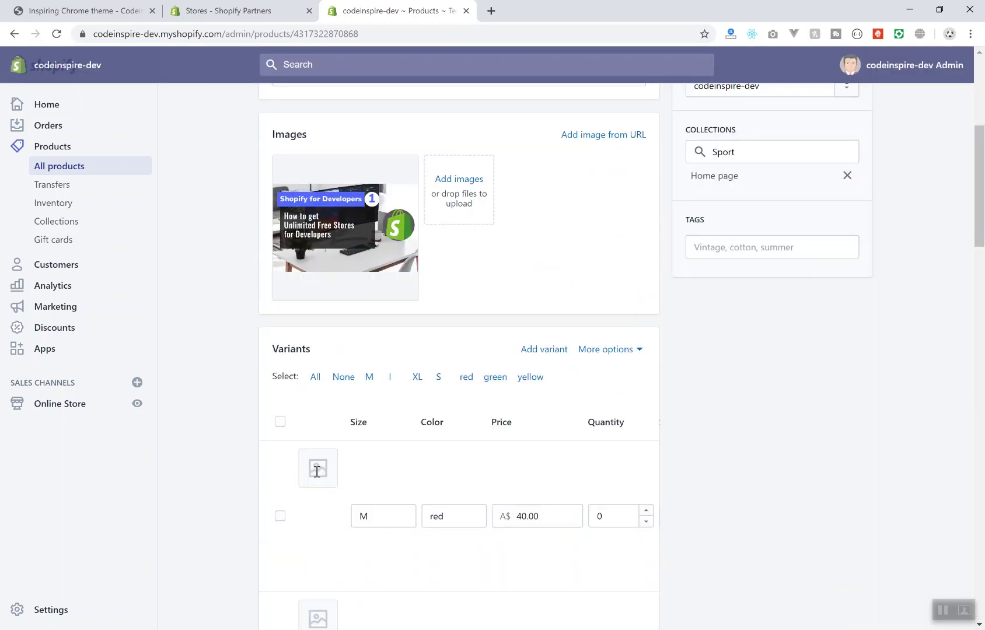
scroll(671, 401, "down", 10)
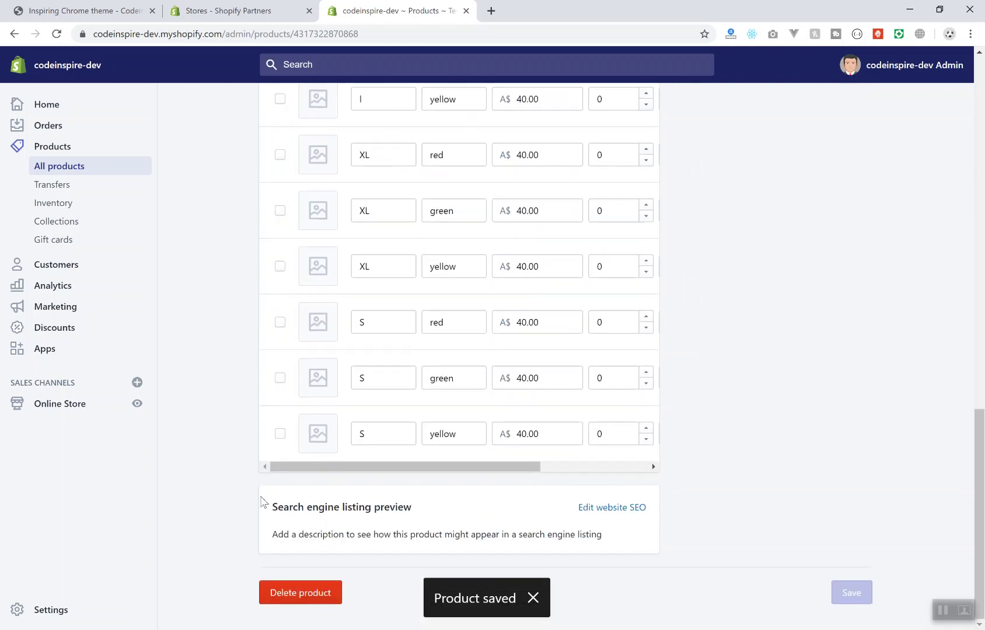
left_click_drag(277, 506, 565, 523)
Step: Edit the search engine listing, selecting page title 'Test product' and moving to the description box
left_click(610, 510)
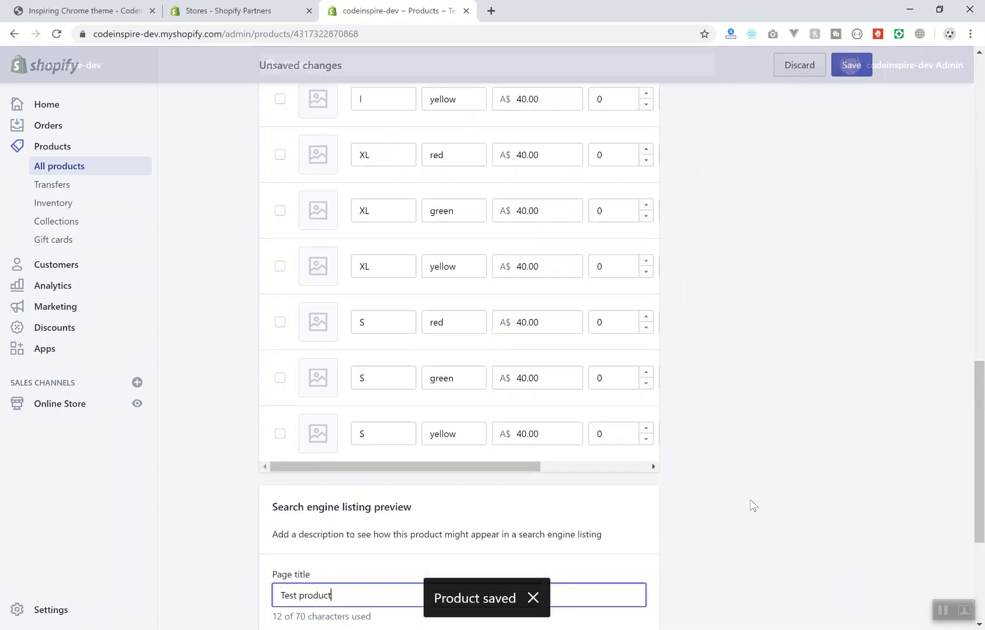
scroll(514, 495, "down", 4)
left_click_drag(330, 351, 266, 354)
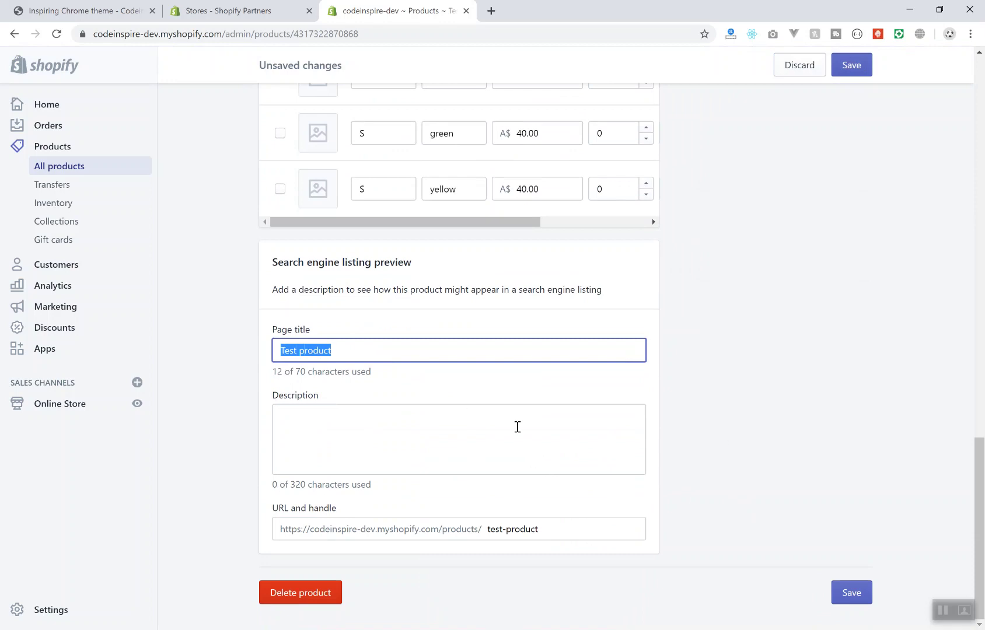
left_click(518, 427)
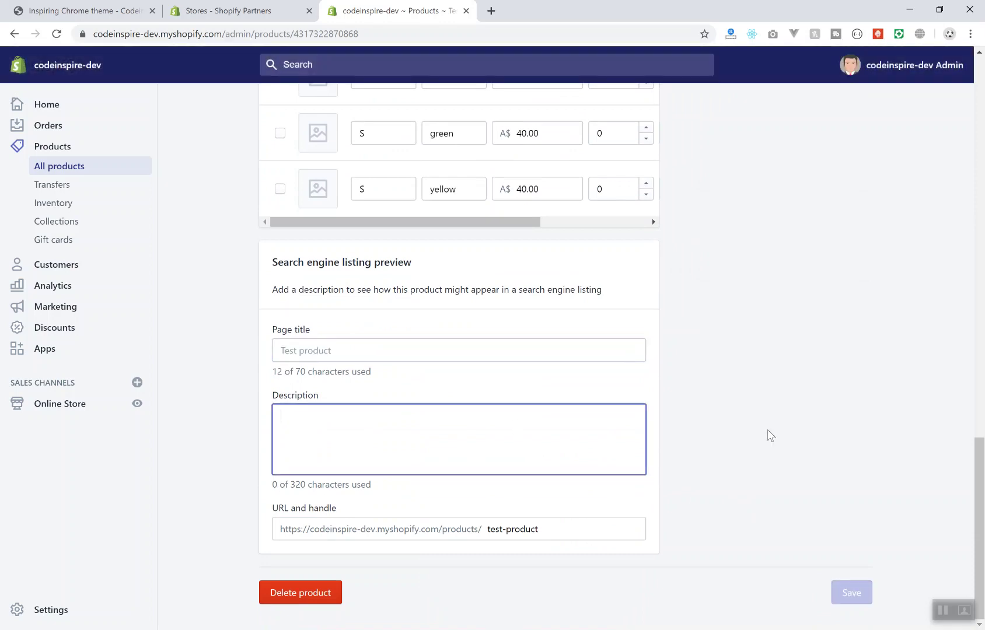
scroll(763, 435, "up", 15)
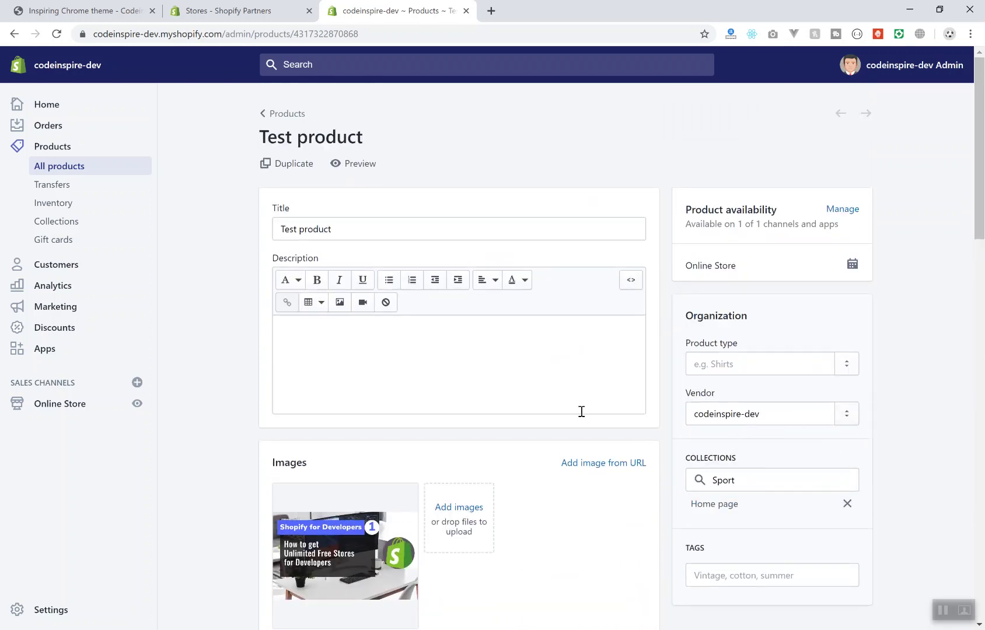
scroll(376, 374, "down", 5)
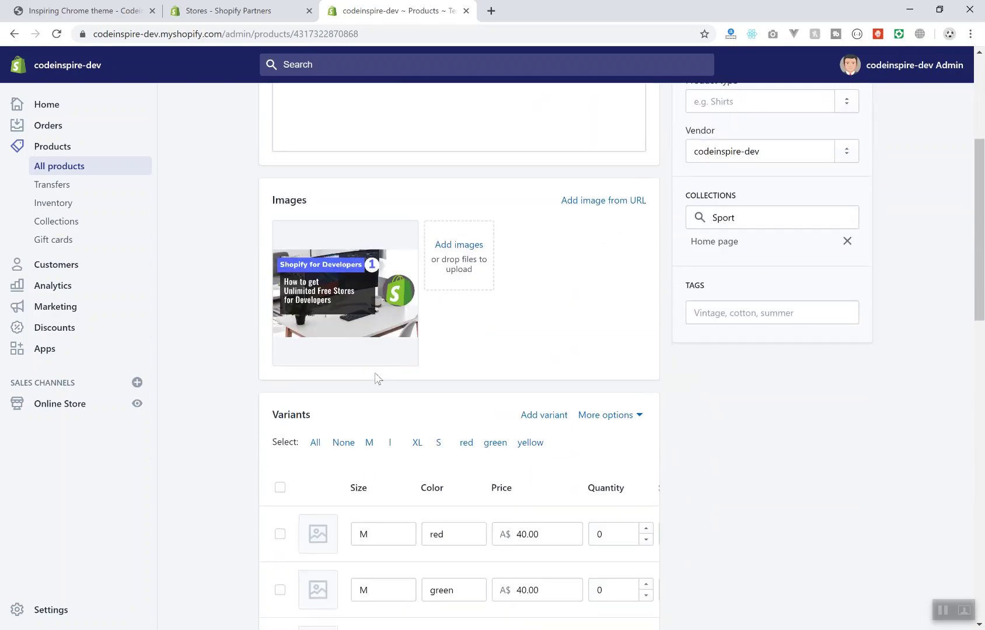